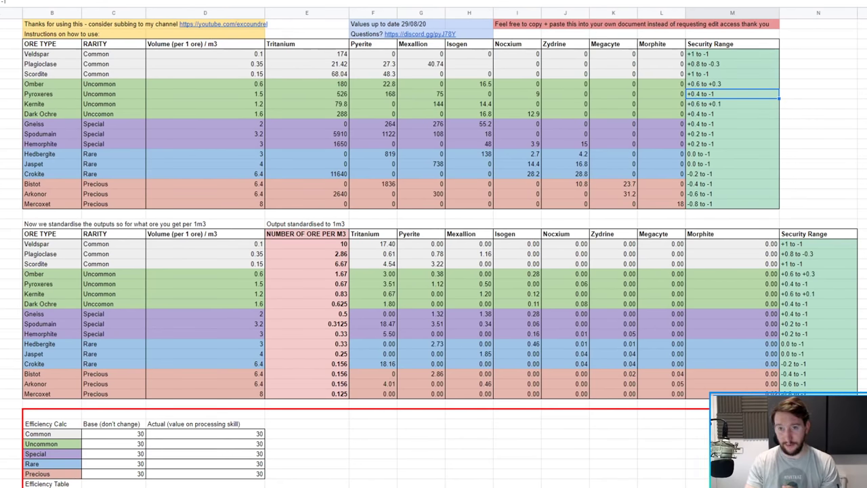
# Step: Search the web for "google sheets" in a new tab and go to the personal Google Sheets home page
pyautogui.hotkey('ctrl', 't')
pyautogui.write('google sheets')
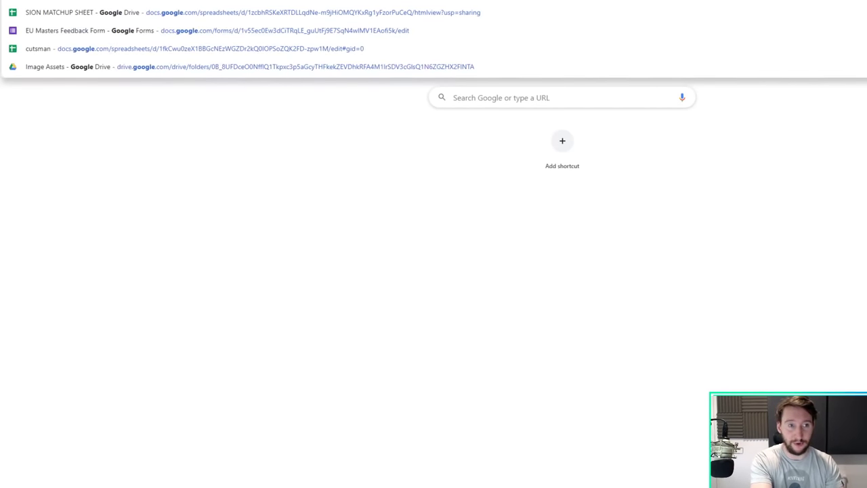
pyautogui.press('Return')
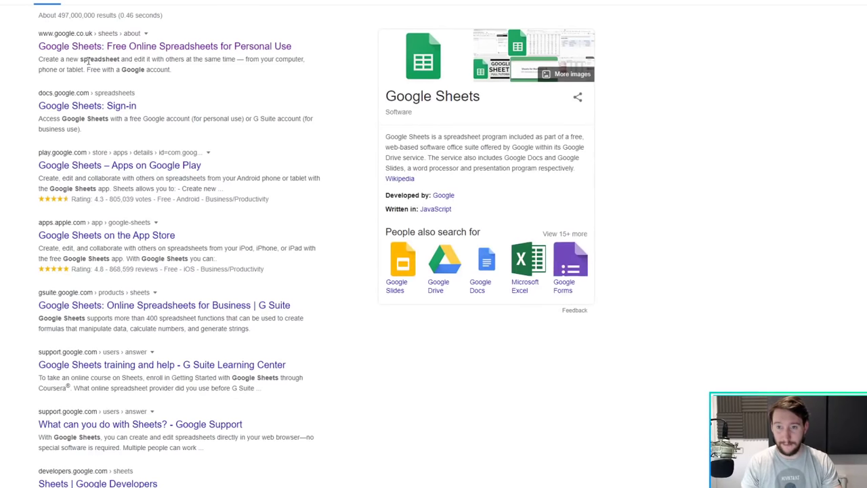
pyautogui.click(94, 50)
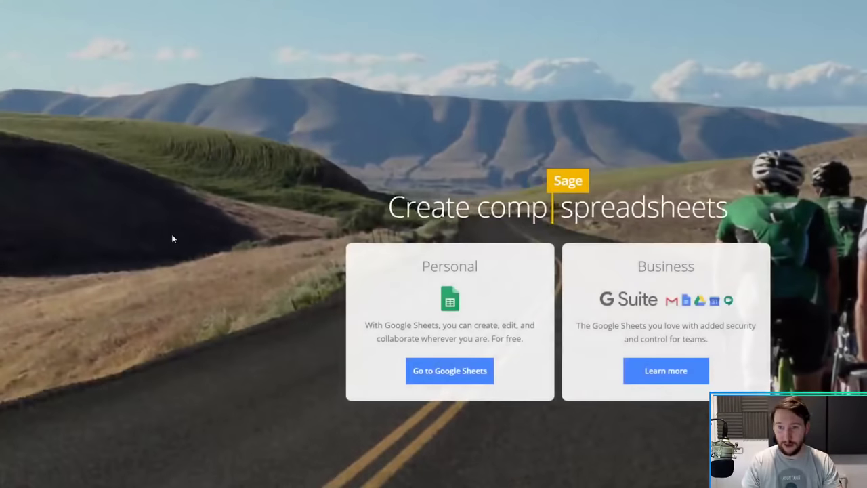
pyautogui.click(452, 372)
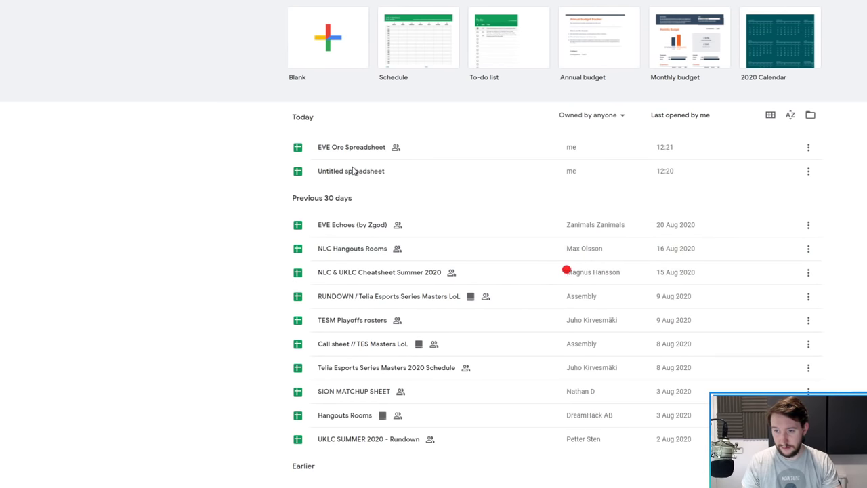
# Step: Copy all the ore tables, from the first header row through the ISK per M3 table, into a separate spreadsheet
pyautogui.click(409, 229)
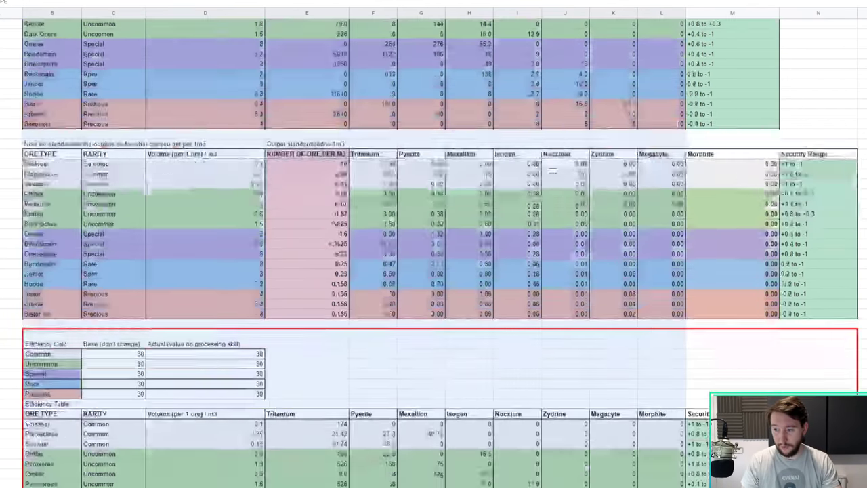
pyautogui.scroll(-15, 433, 250)
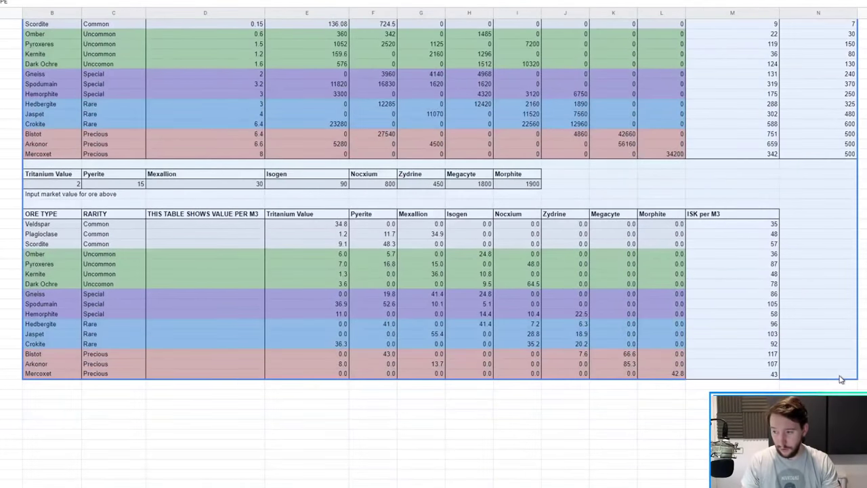
pyautogui.scroll(20, 201, 153)
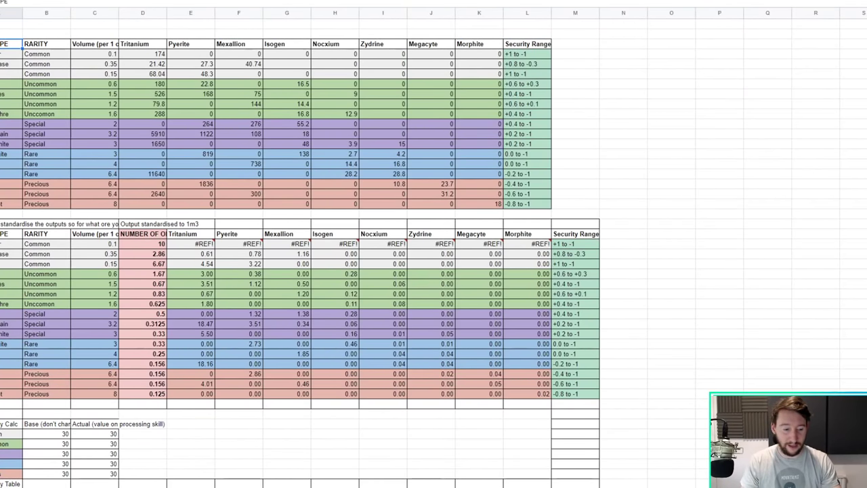
# Step: Inspect the pasted ore tables in the copy, including the standardised output table, and return to the original ore spreadsheet
pyautogui.hotkey('ctrl', 'a')
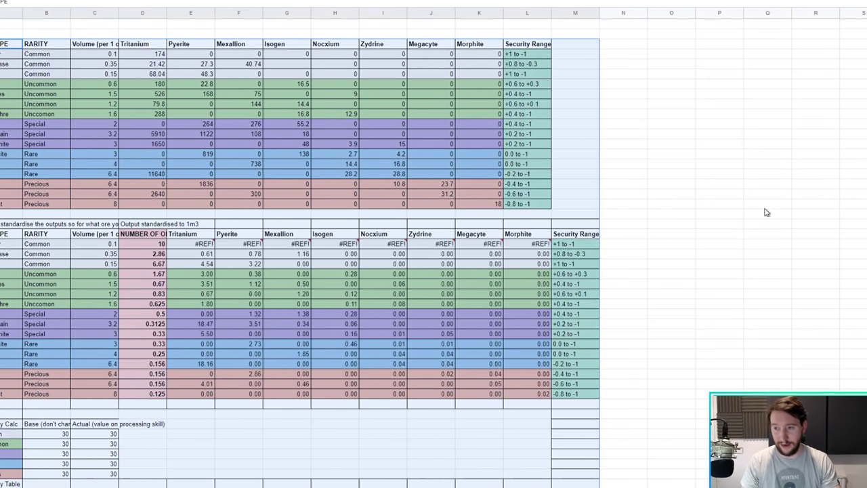
pyautogui.click(787, 207)
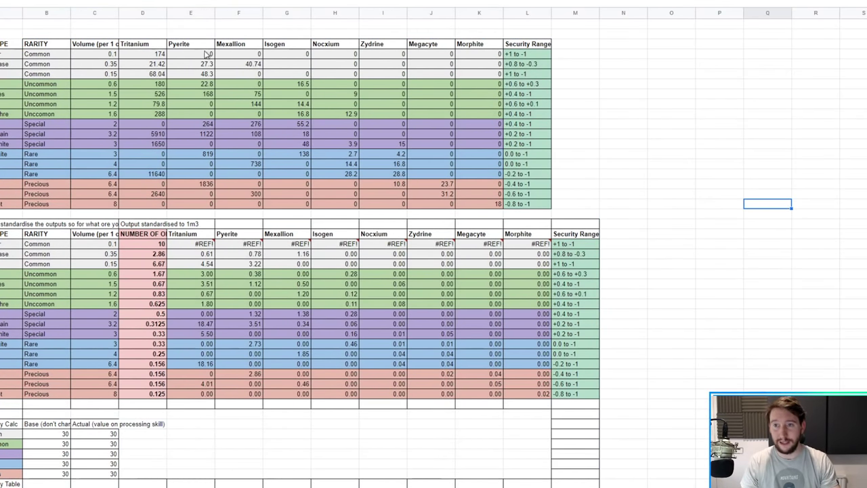
pyautogui.click(268, 356)
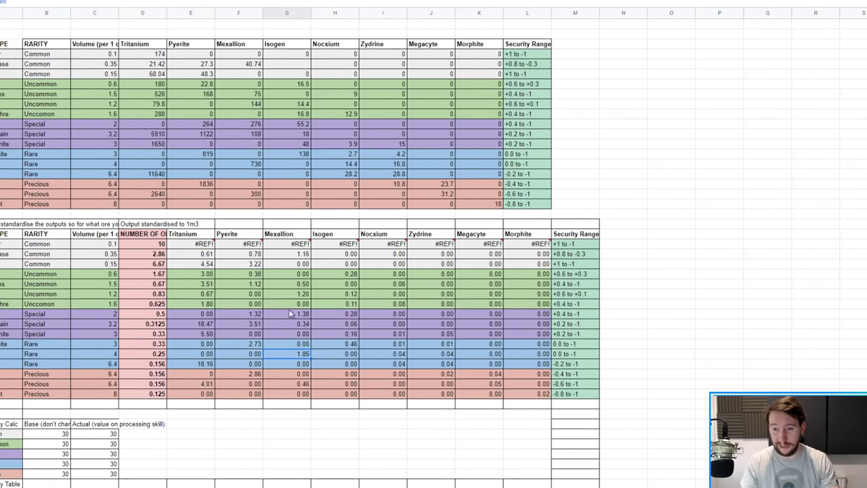
pyautogui.scroll(-6, 750, 322)
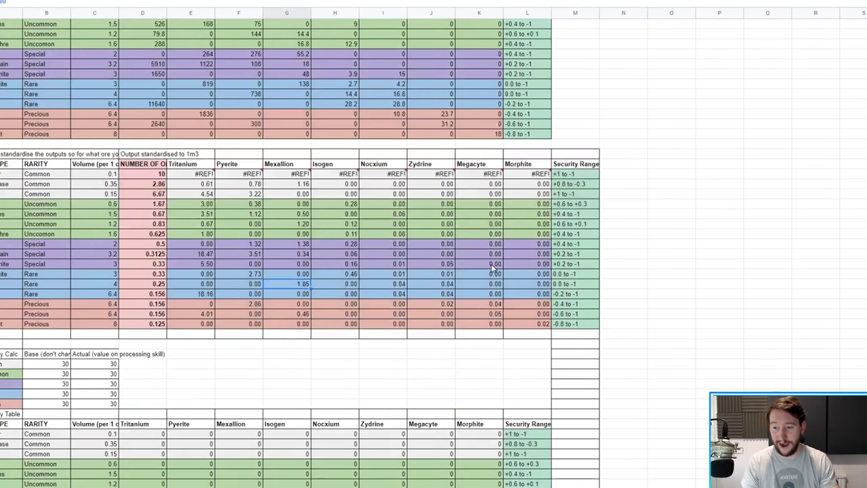
pyautogui.click(750, 315)
pyautogui.scroll(6, 755, 315)
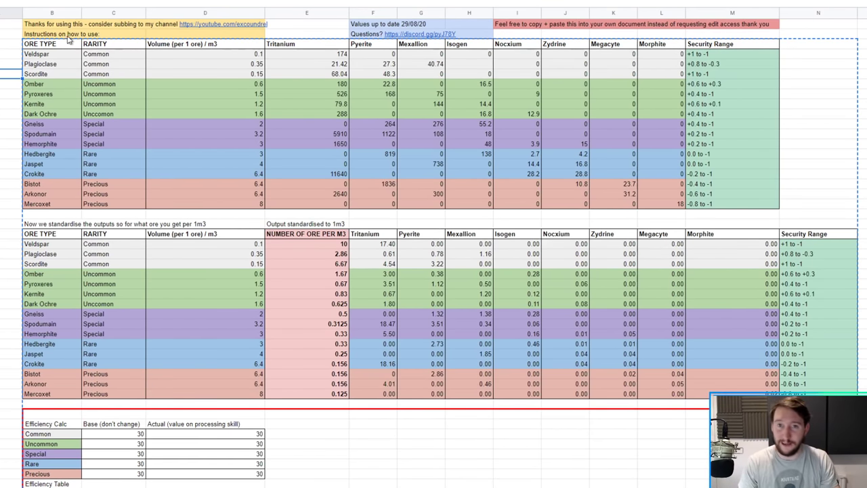
# Step: Review the notes above the first ore table: usage instructions, the values' update date and the questions link
pyautogui.click(322, 38)
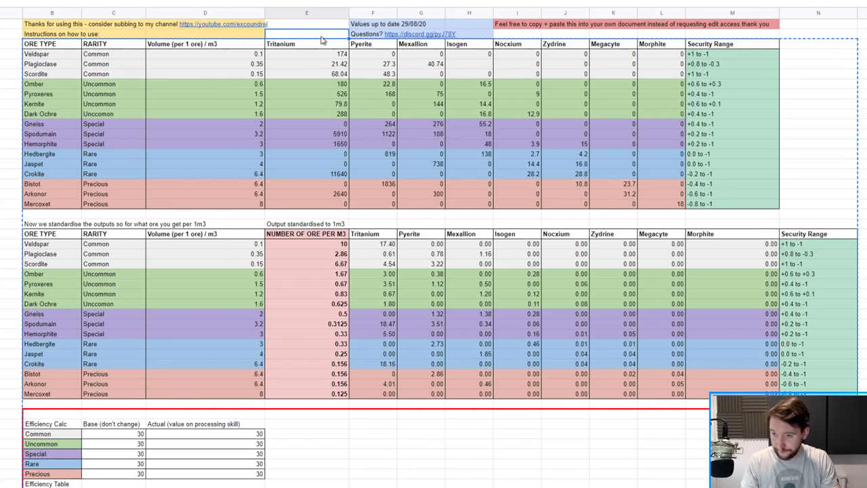
pyautogui.click(489, 37)
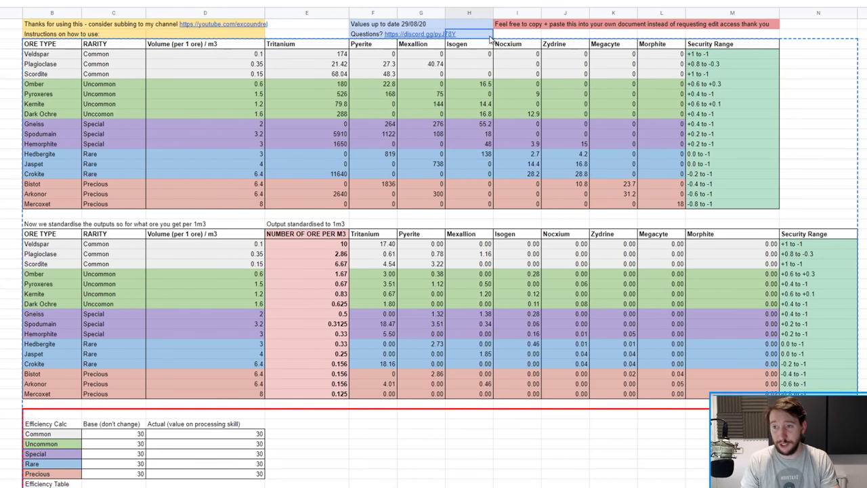
pyautogui.click(428, 26)
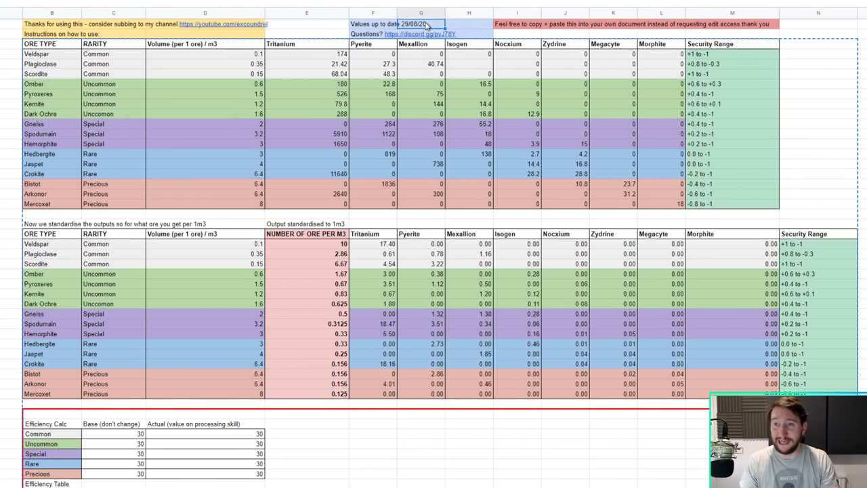
pyautogui.click(382, 27)
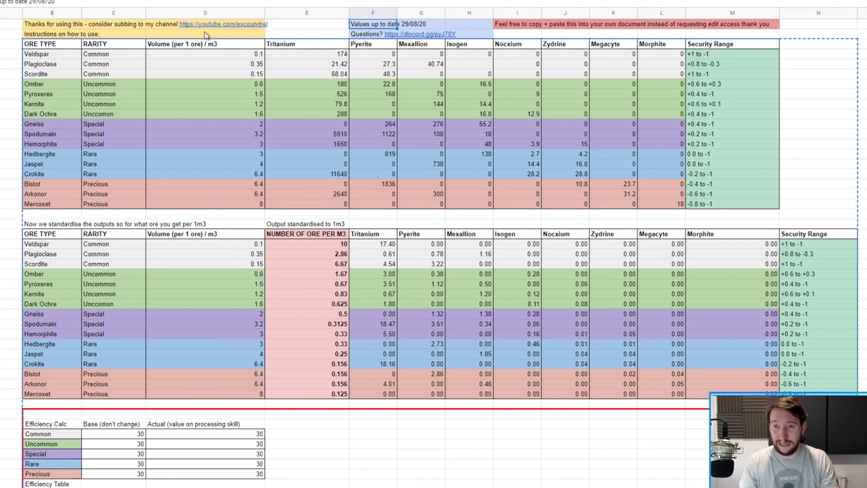
pyautogui.click(105, 36)
pyautogui.click(4, 60)
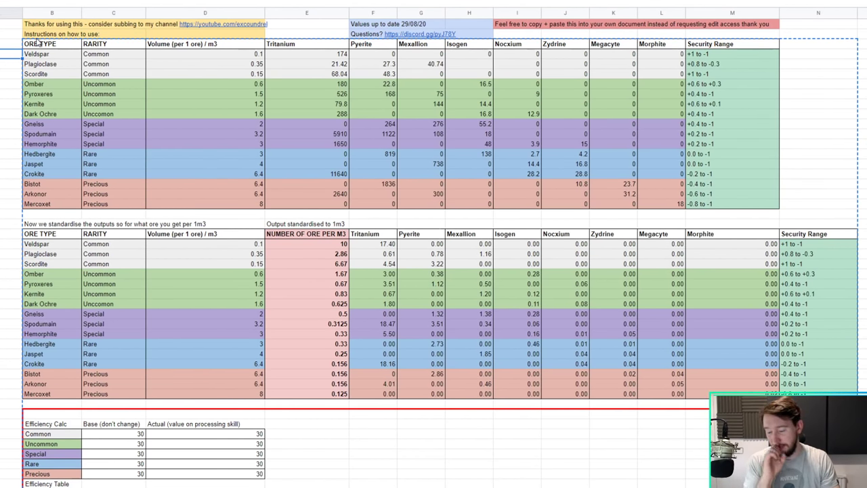
# Step: Highlight the whole first ore table, from ORE TYPE across to Security Range and down to Mercoxet
pyautogui.click(35, 64)
pyautogui.moveTo(35, 61); pyautogui.dragTo(87, 85)
pyautogui.hotkey('ctrl', 'z')
pyautogui.moveTo(28, 34); pyautogui.dragTo(719, 203)
pyautogui.click(10, 82)
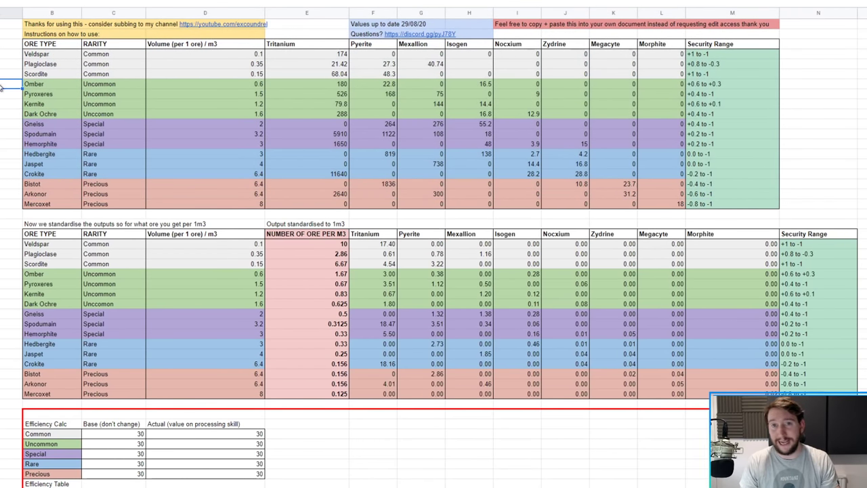
# Step: Examine the ore names and the rarity classes from Common through Precious in the first table
pyautogui.click(67, 57)
pyautogui.click(54, 194)
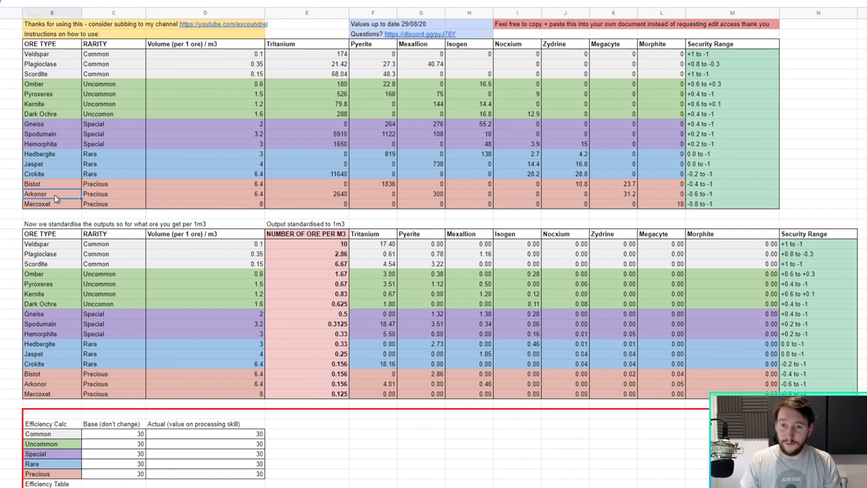
pyautogui.click(109, 56)
pyautogui.click(107, 100)
pyautogui.click(110, 144)
pyautogui.click(108, 165)
pyautogui.click(107, 194)
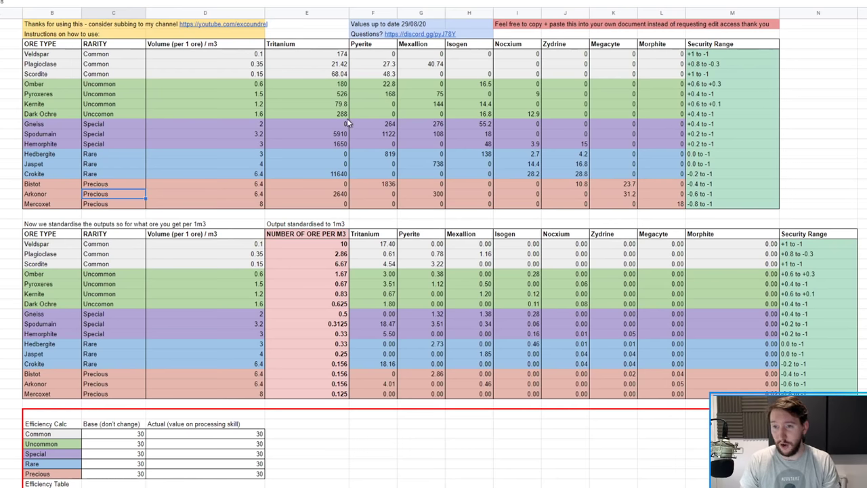
# Step: Highlight the first table's Security Range values from Veldspar to Mercoxet to examine where each ore is found
pyautogui.click(721, 58)
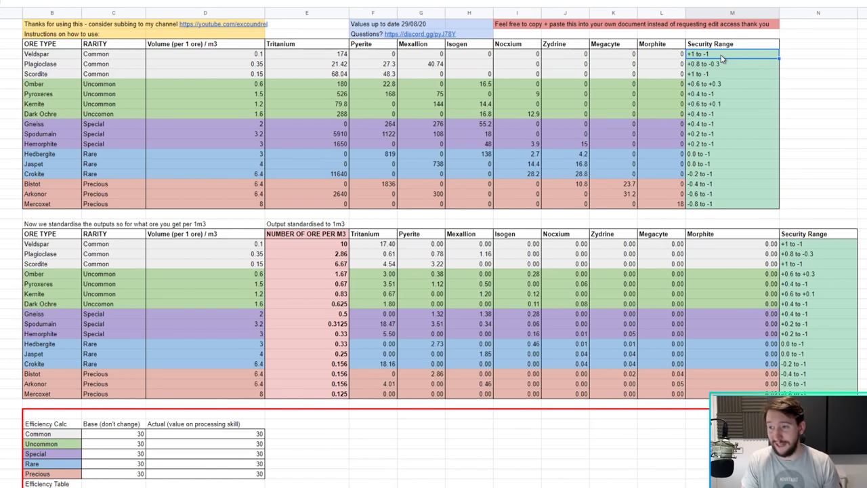
pyautogui.moveTo(721, 57); pyautogui.dragTo(728, 202)
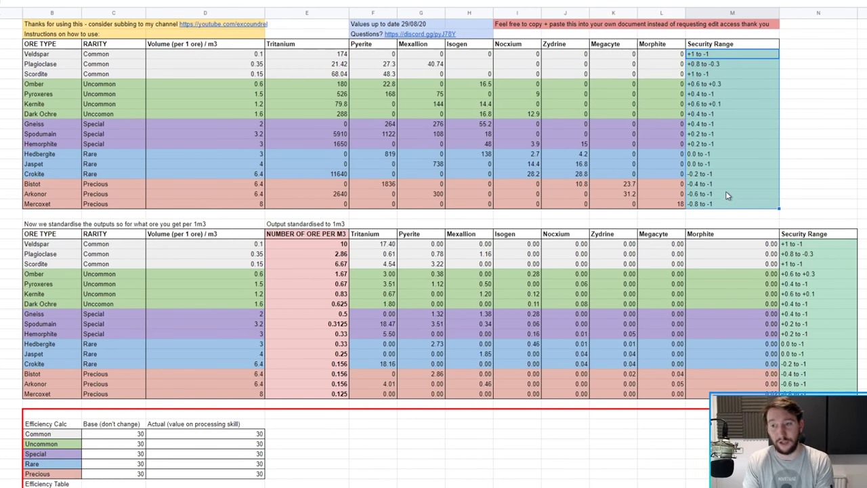
pyautogui.click(861, 153)
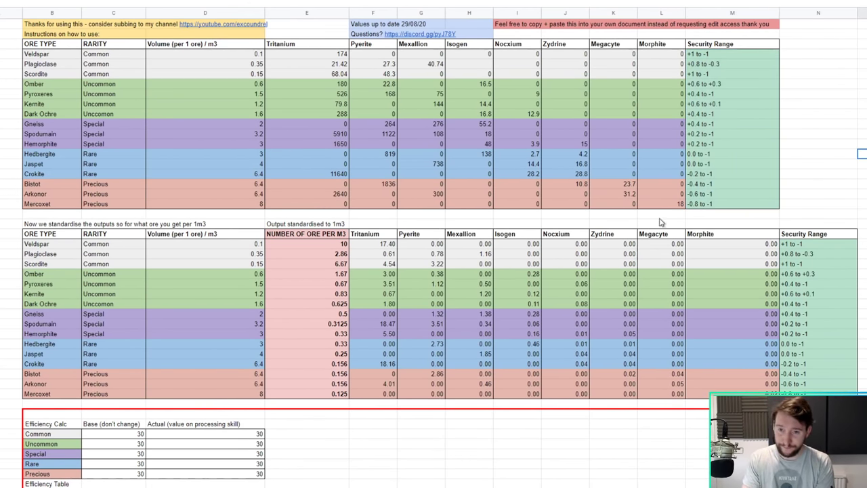
# Step: Examine the first table's volume per ore column, comparing Mercoxet with Veldspar
pyautogui.click(202, 47)
pyautogui.moveTo(202, 53); pyautogui.dragTo(224, 212)
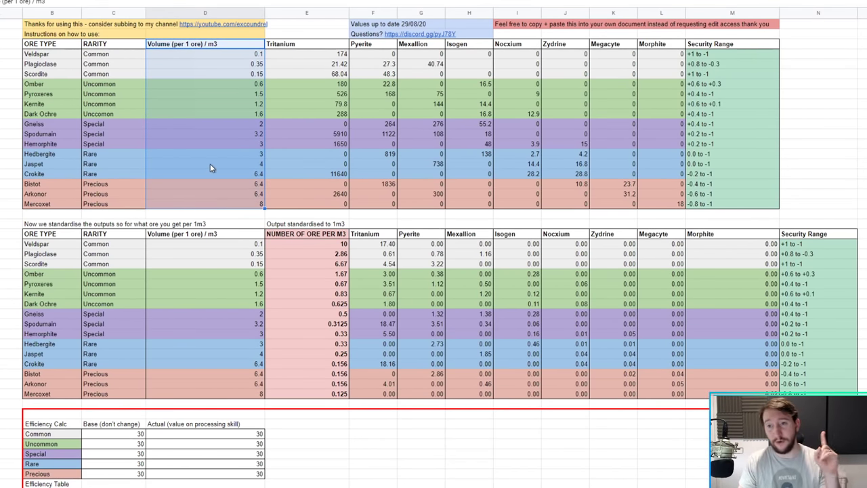
pyautogui.click(16, 208)
pyautogui.click(215, 206)
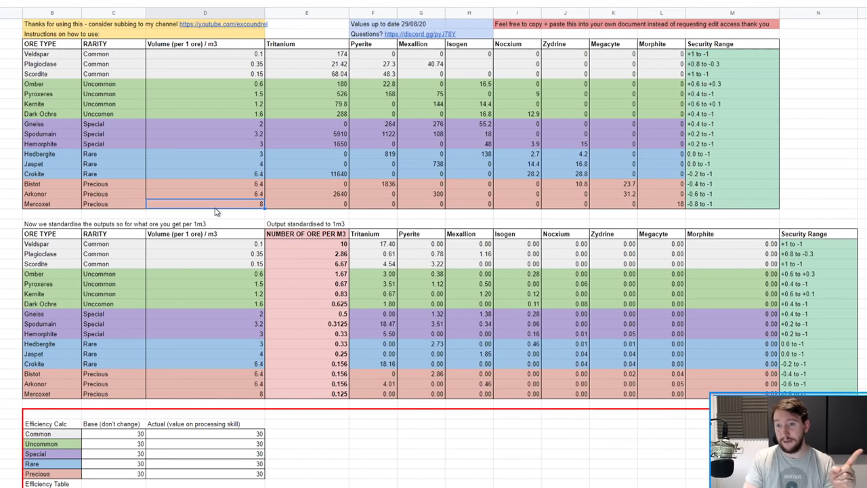
pyautogui.click(232, 57)
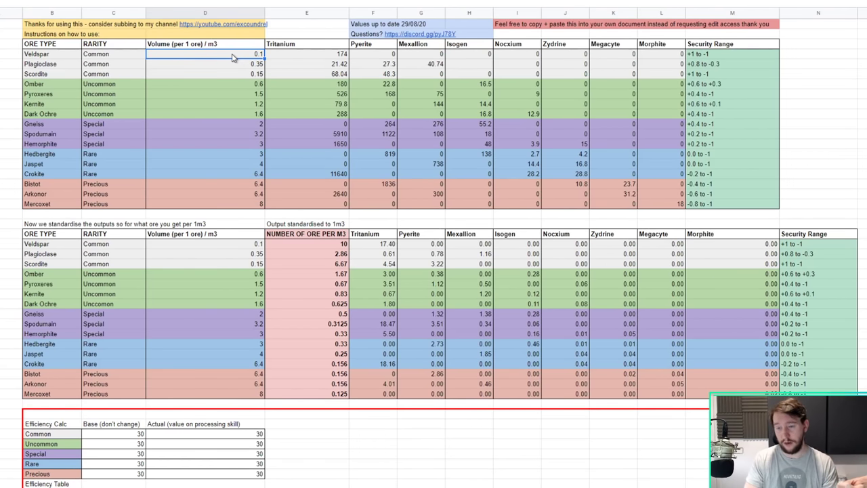
# Step: Highlight the mineral output values of all ores in the first table to review them
pyautogui.click(301, 57)
pyautogui.moveTo(301, 57); pyautogui.dragTo(649, 207)
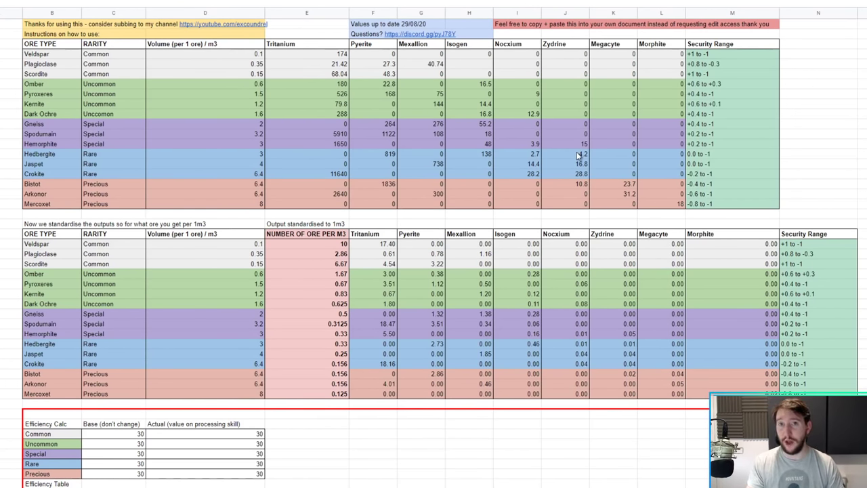
pyautogui.moveTo(317, 56)
pyautogui.mouseDown()
pyautogui.moveTo(425, 89)
pyautogui.moveTo(611, 207)
pyautogui.mouseUp()
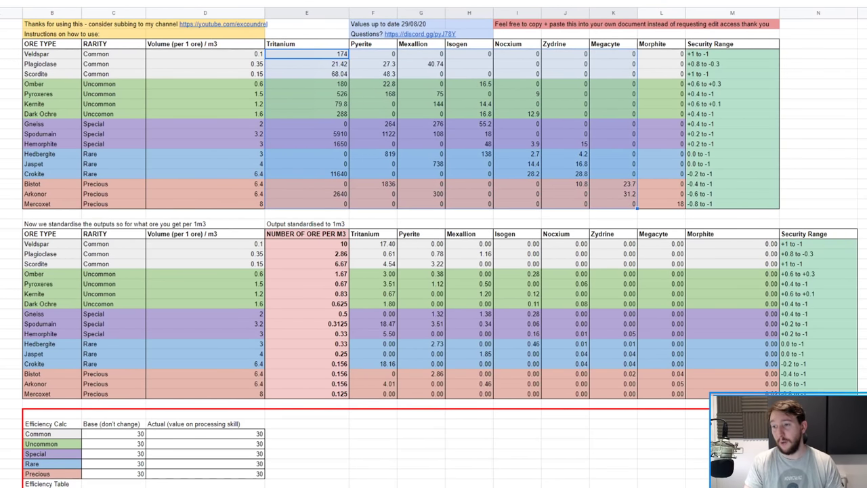
pyautogui.click(600, 187)
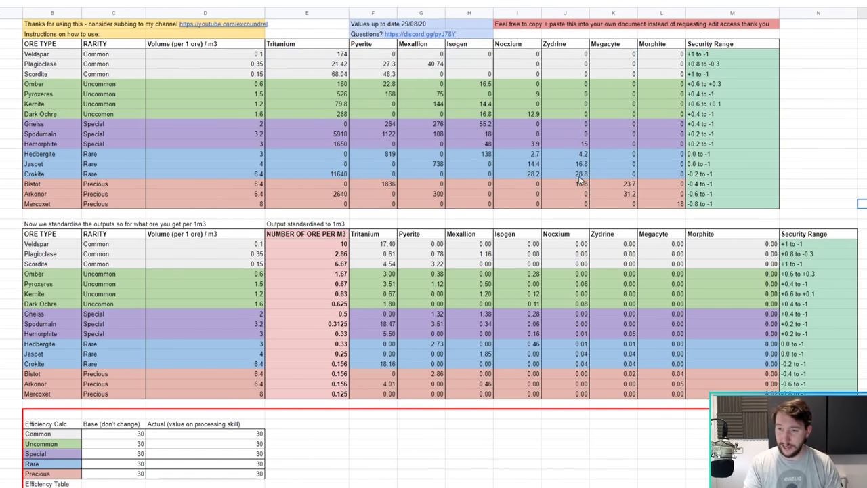
# Step: Examine the standardised table's volume and NUMBER OF ORE PER M3 columns, from Veldspar to Mercoxet
pyautogui.scroll(-2, 160, 187)
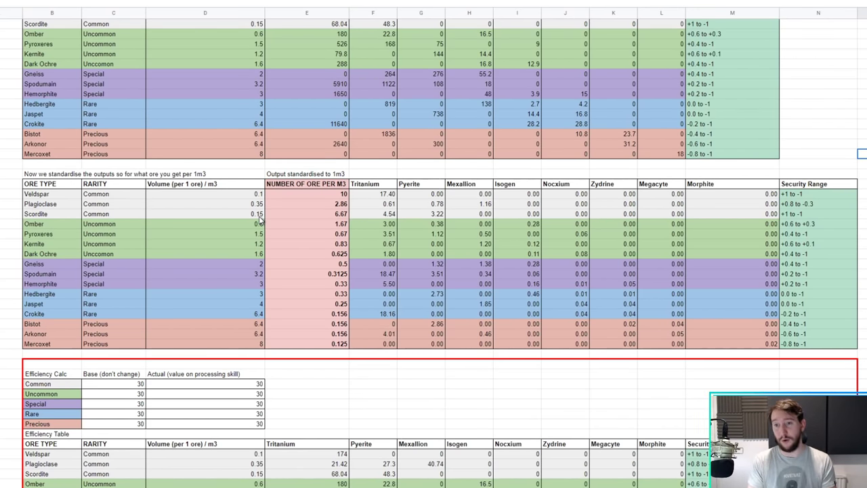
pyautogui.moveTo(235, 198); pyautogui.dragTo(259, 343)
pyautogui.moveTo(331, 197); pyautogui.dragTo(336, 344)
pyautogui.click(280, 196)
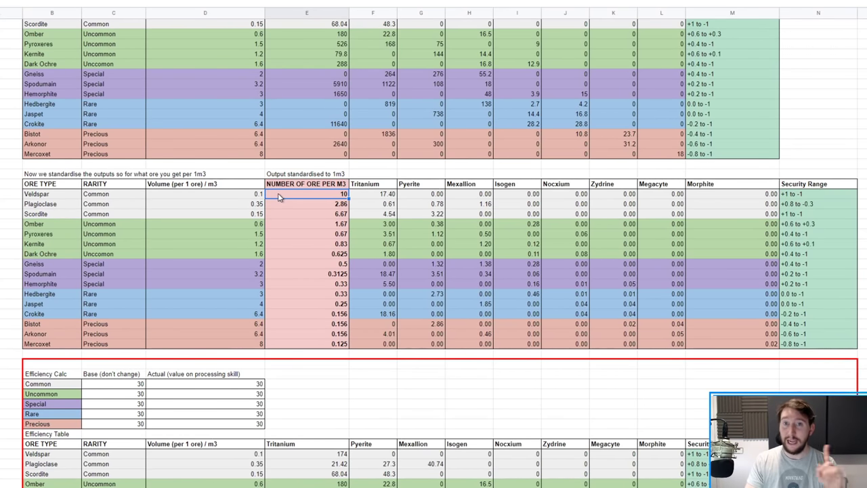
pyautogui.click(230, 197)
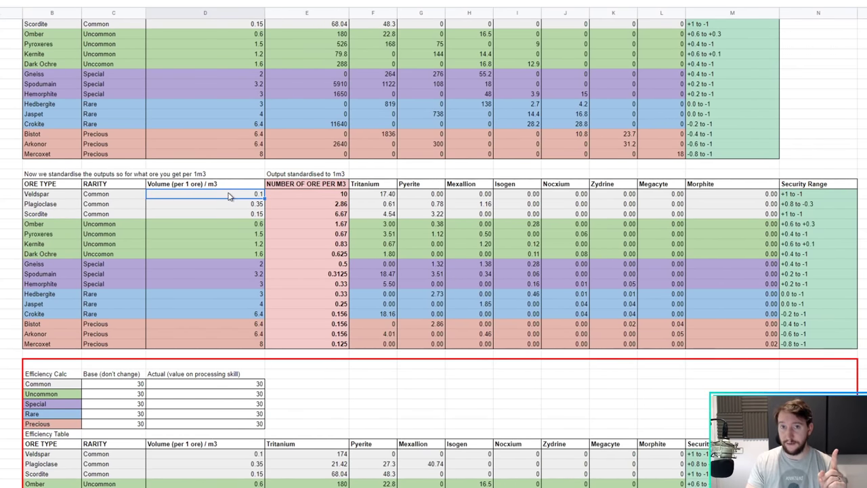
pyautogui.moveTo(328, 345); pyautogui.dragTo(323, 196)
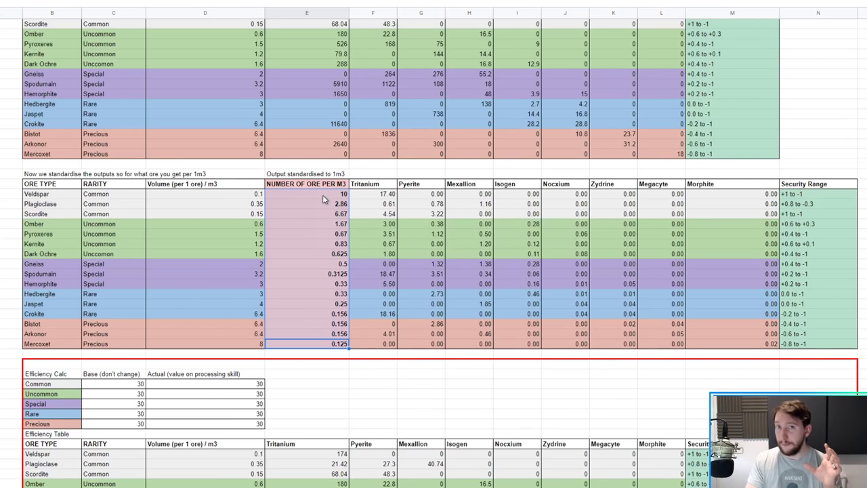
# Step: Compare the standardised Tritanium output per m3 of Veldspar, Spodumain and Crokite
pyautogui.click(381, 195)
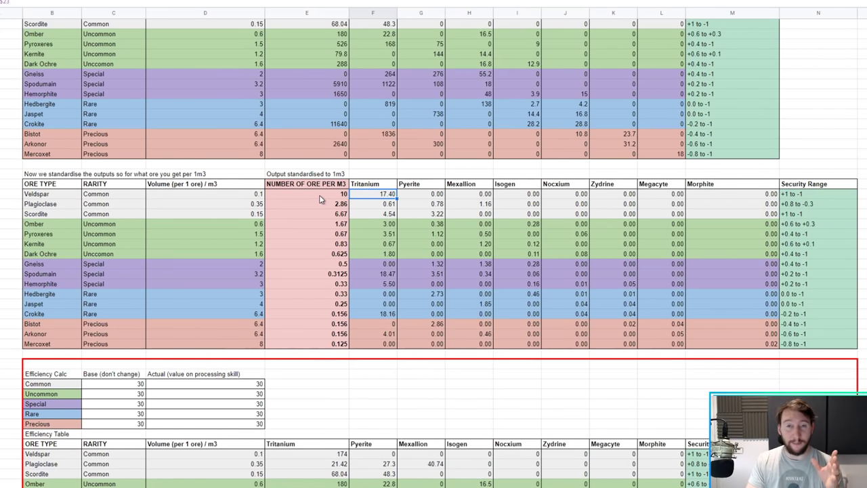
pyautogui.click(373, 275)
pyautogui.click(374, 314)
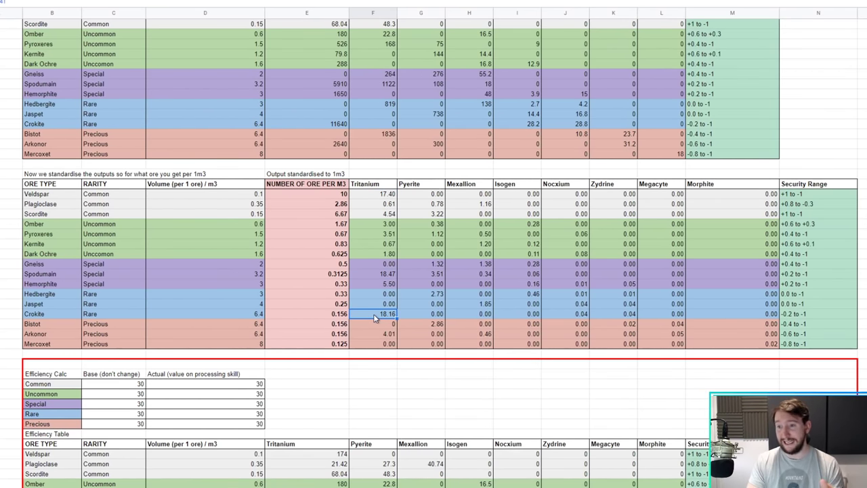
# Step: Examine the Efficiency Calc's base and actual processing skill values for each rarity, from Common to Precious
pyautogui.click(372, 274)
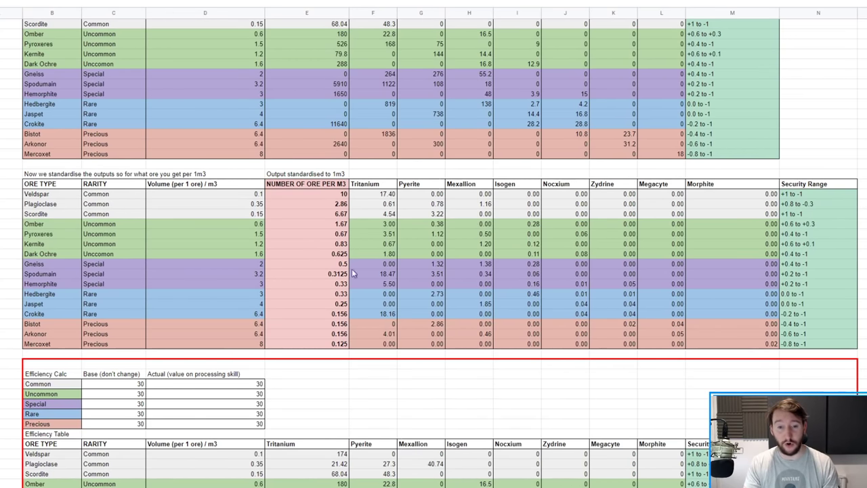
pyautogui.scroll(-5, 399, 248)
pyautogui.scroll(-1, 411, 245)
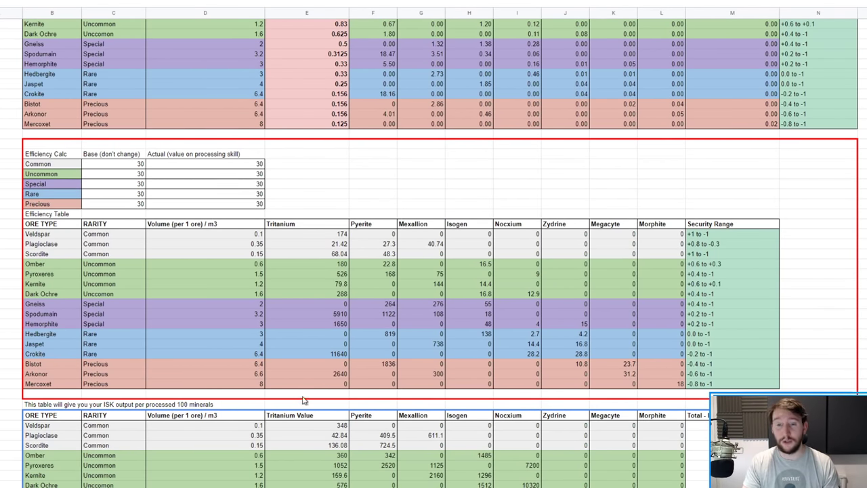
pyautogui.click(332, 178)
pyautogui.scroll(-1, 333, 179)
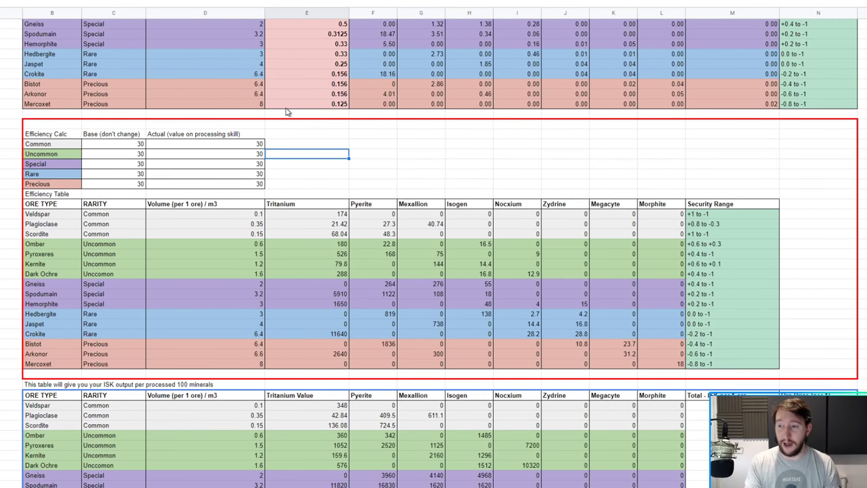
pyautogui.scroll(-2, 844, 180)
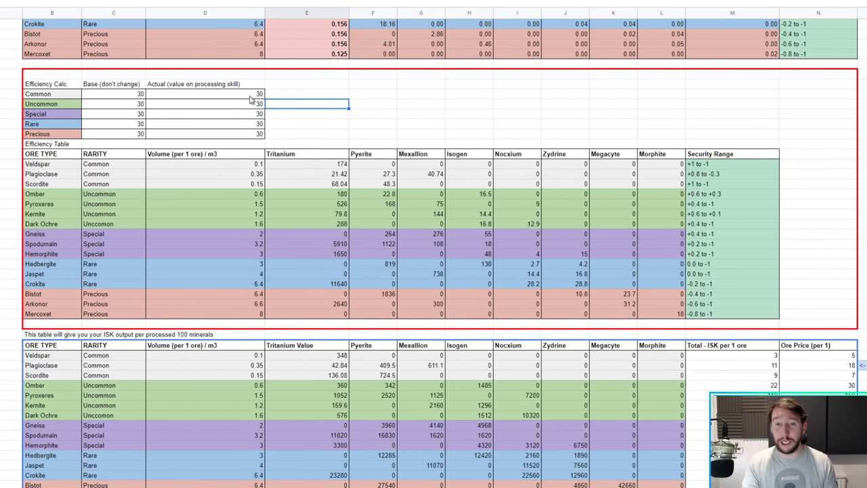
pyautogui.moveTo(112, 95); pyautogui.dragTo(111, 133)
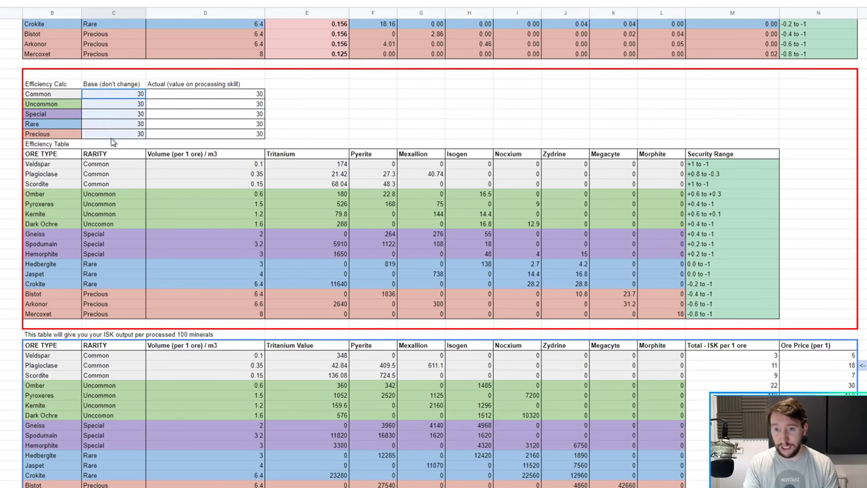
pyautogui.click(378, 84)
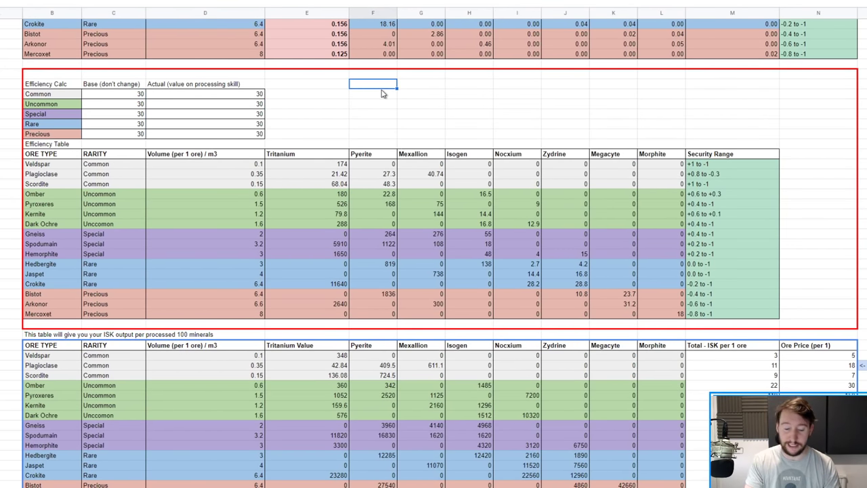
pyautogui.click(231, 96)
pyautogui.moveTo(230, 96); pyautogui.dragTo(240, 134)
pyautogui.click(355, 115)
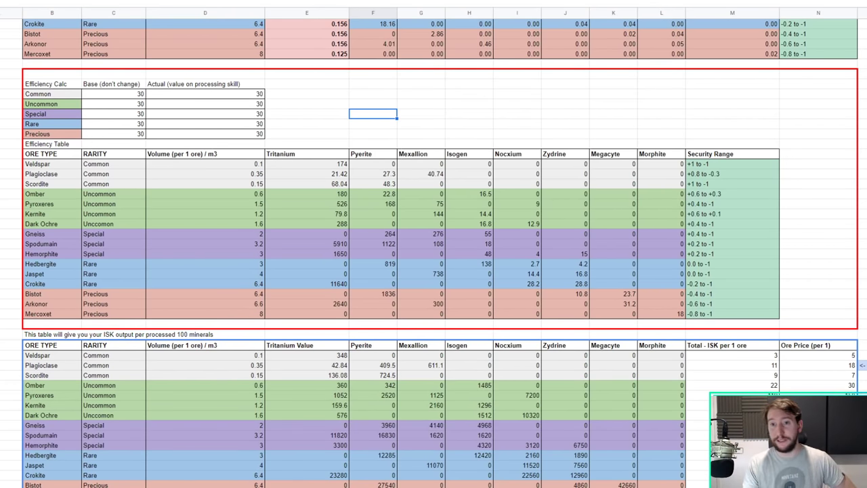
# Step: Set the Common ores' actual processing skill value to 42 in the Efficiency Calc
pyautogui.click(257, 94)
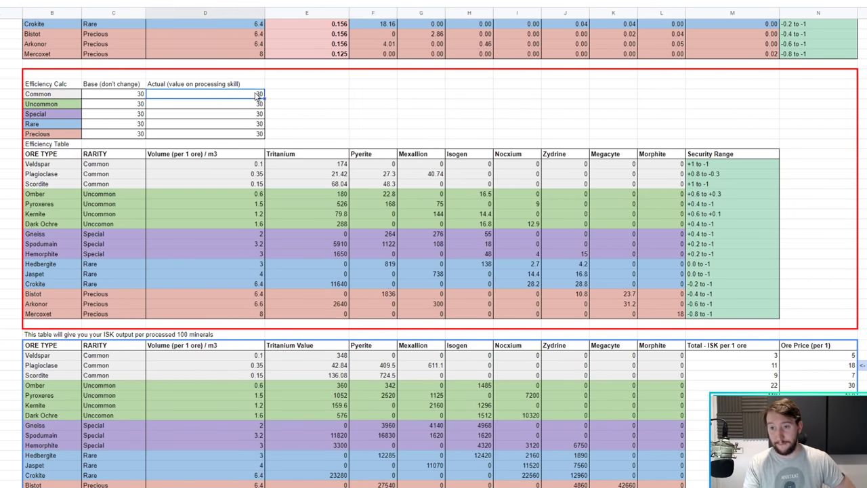
pyautogui.write('42')
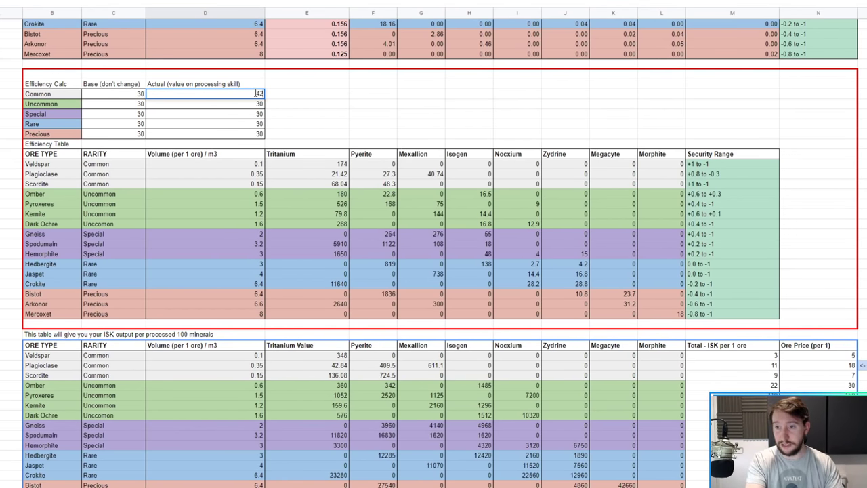
pyautogui.click(329, 107)
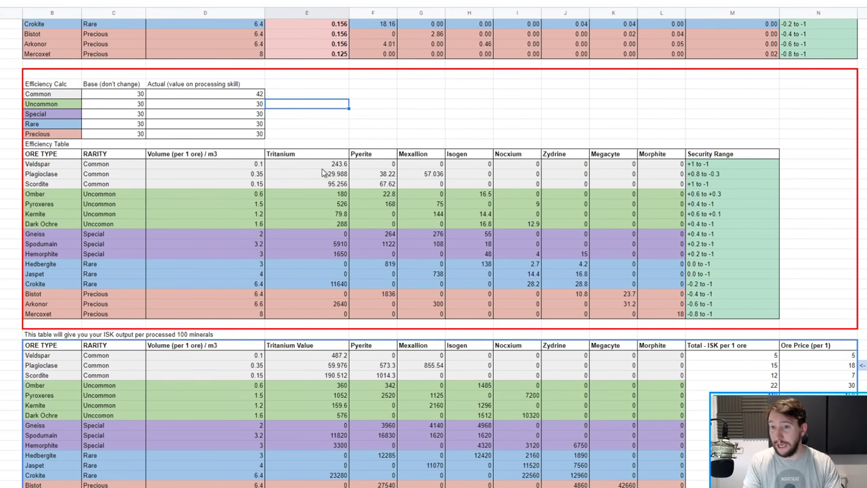
# Step: Set the Common actual processing value back to 30 and check Veldspar's total ISK per 1 ore
pyautogui.click(235, 93)
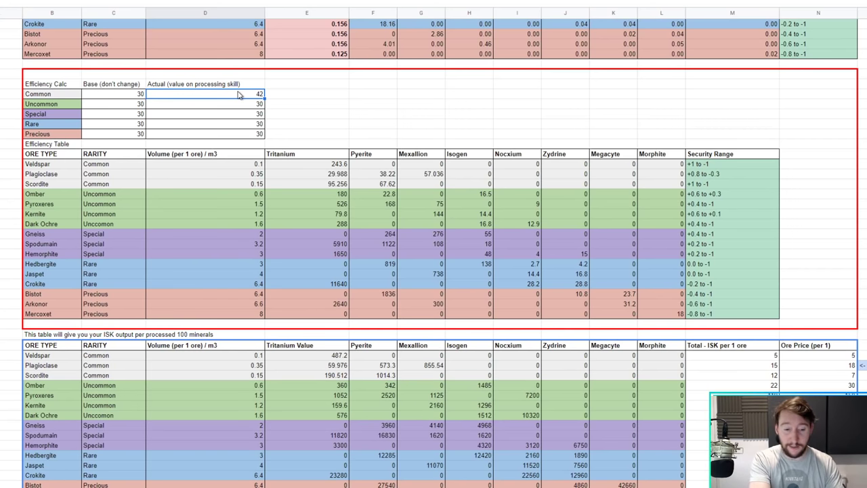
pyautogui.write('30')
pyautogui.press('Return')
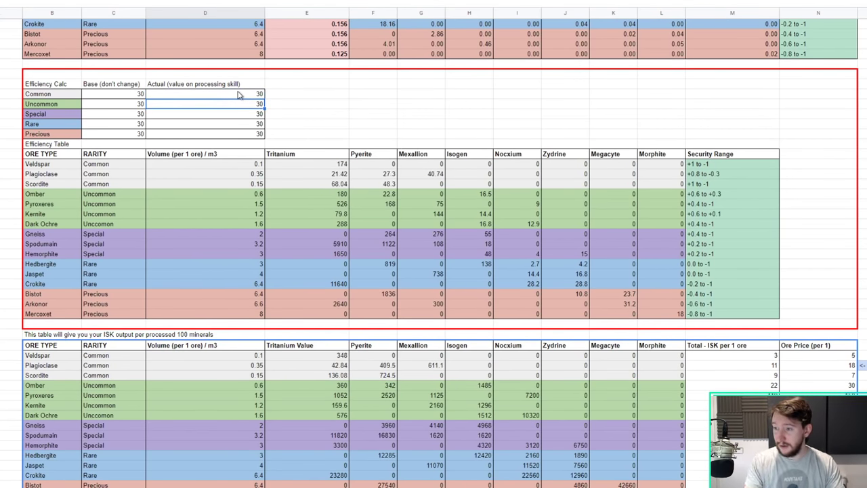
pyautogui.click(759, 356)
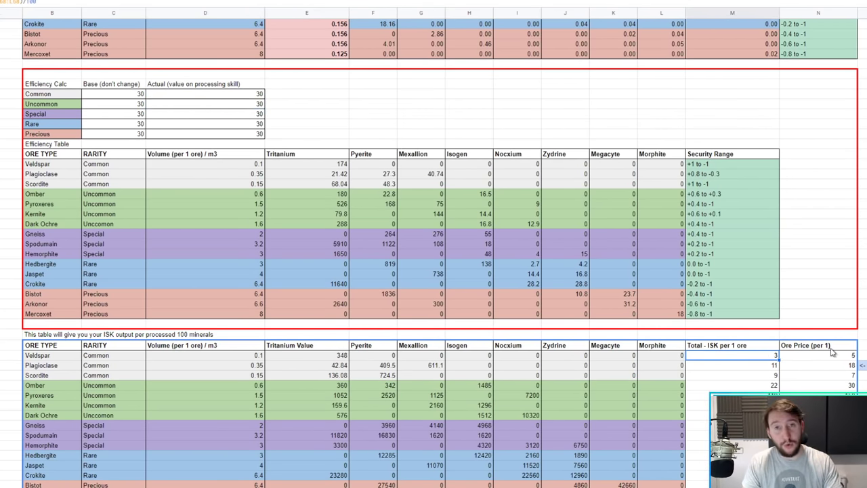
# Step: Set the Common actual processing value to 42 again and compare Veldspar's total ISK per ore with its ore price
pyautogui.click(249, 97)
pyautogui.write('42')
pyautogui.press('Return')
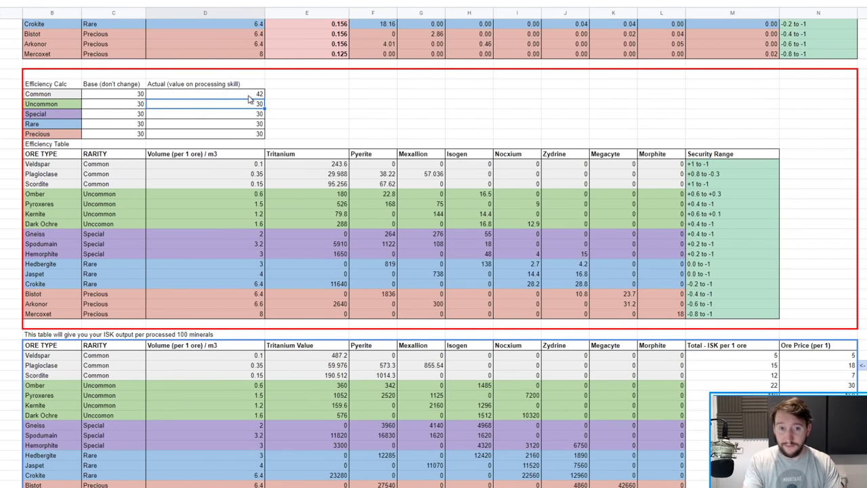
pyautogui.scroll(-2, 776, 386)
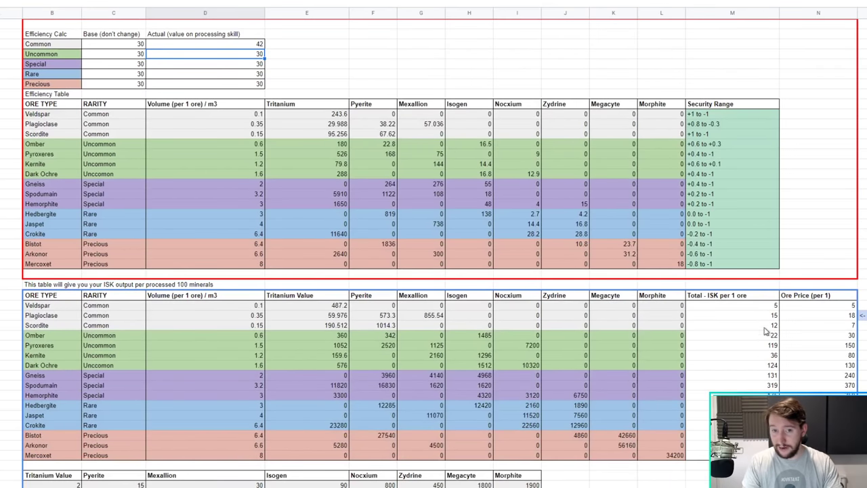
pyautogui.click(766, 308)
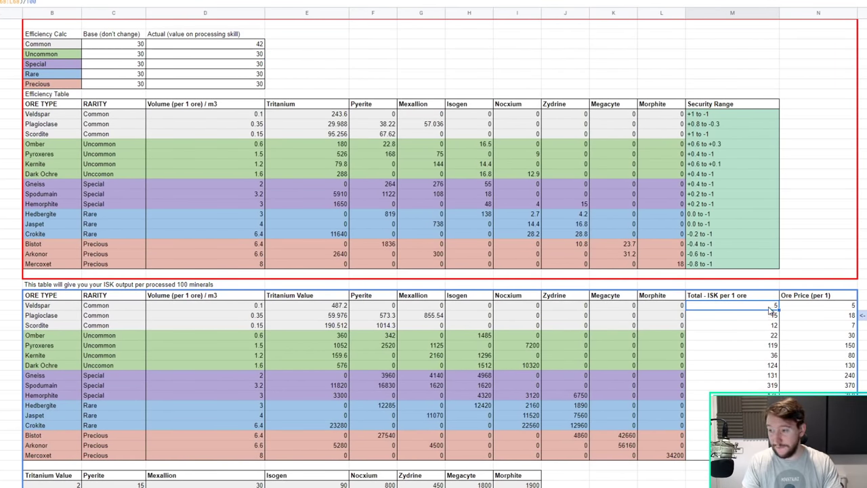
# Step: Restore the Common actual processing skill value to 30
pyautogui.click(239, 38)
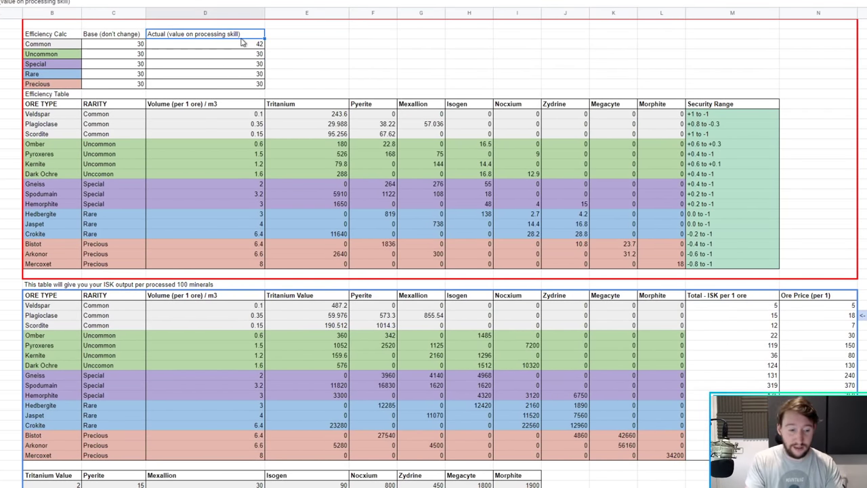
pyautogui.click(251, 47)
pyautogui.write('30')
pyautogui.press('Return')
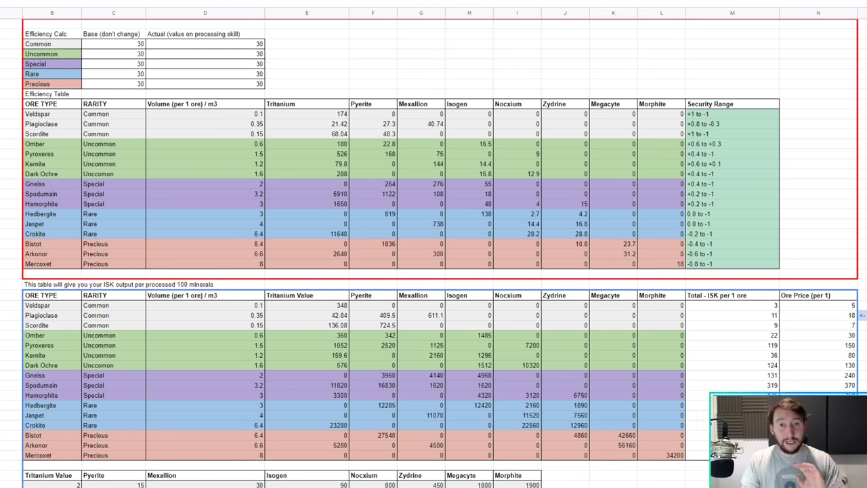
# Step: Fill the five actual processing skill cells, from Common to Precious, with light yellow
pyautogui.moveTo(225, 45); pyautogui.dragTo(206, 83)
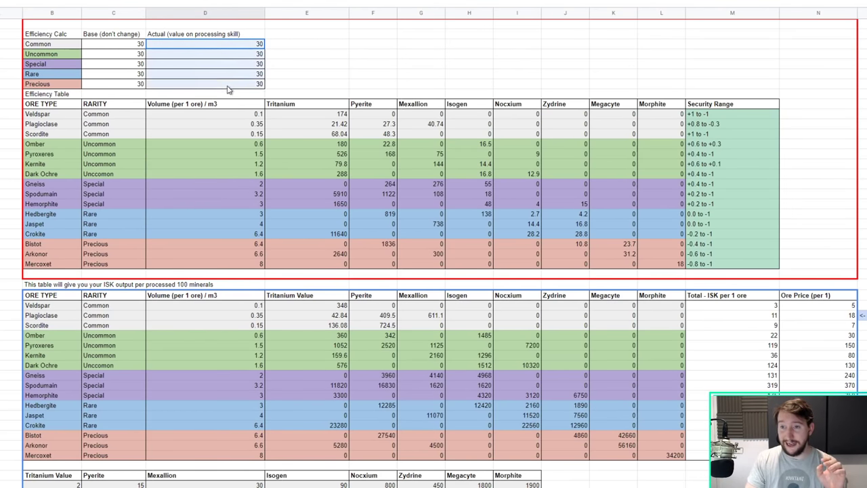
pyautogui.click(291, 1)
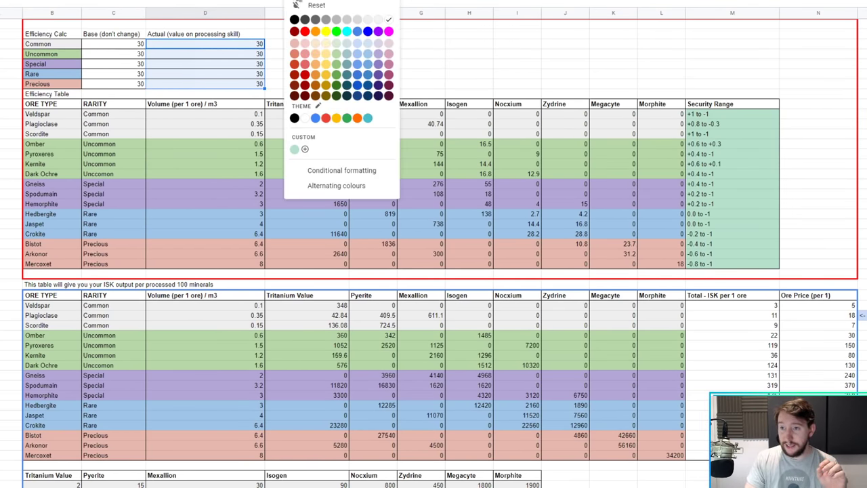
pyautogui.click(326, 44)
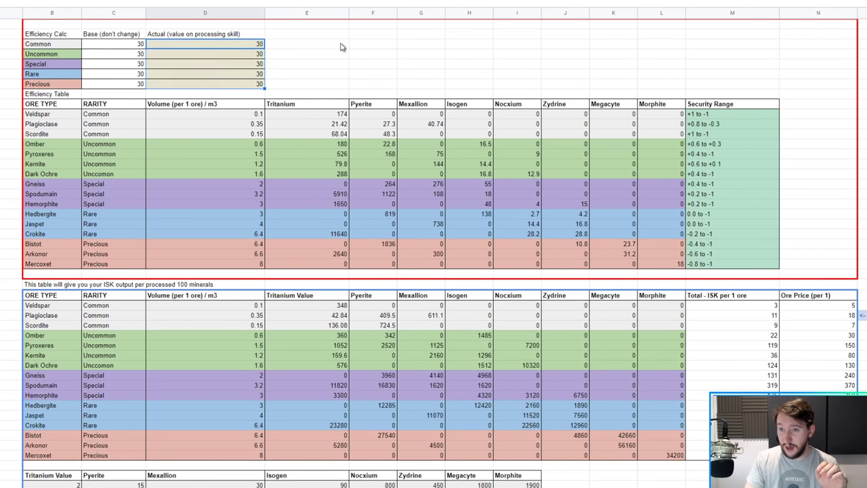
# Step: Add the note "<- edit these" beside the Uncommon row's actual processing value
pyautogui.click(285, 56)
pyautogui.write('<')
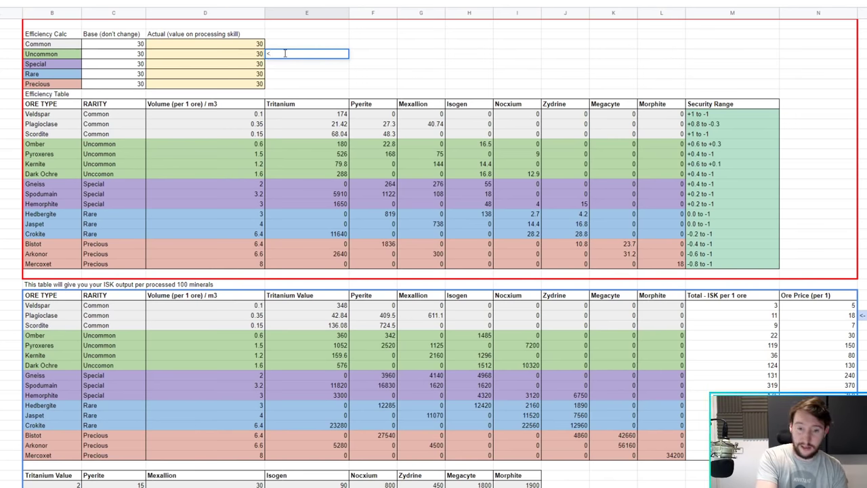
pyautogui.write('- edit these')
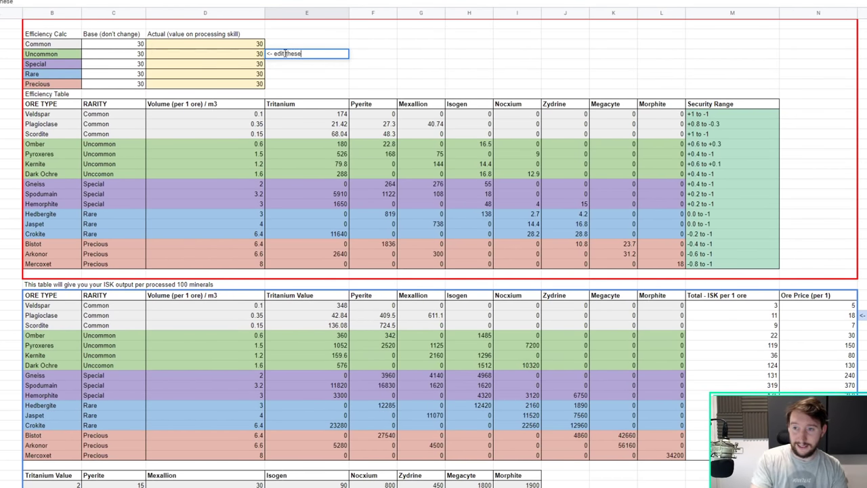
pyautogui.click(416, 62)
# Step: Add the note "<- INPUT MARKET PRICES HERE" beside the Morphite price in the mineral market value row
pyautogui.scroll(-3, 96, 183)
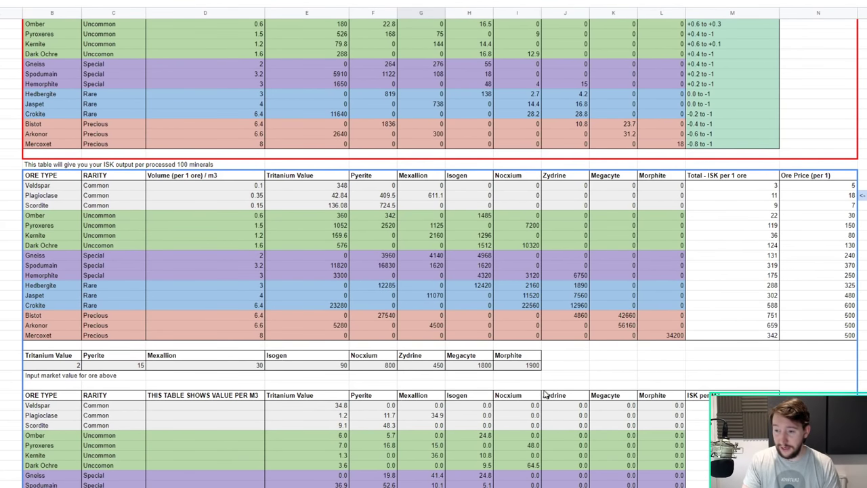
pyautogui.click(553, 366)
pyautogui.write('<')
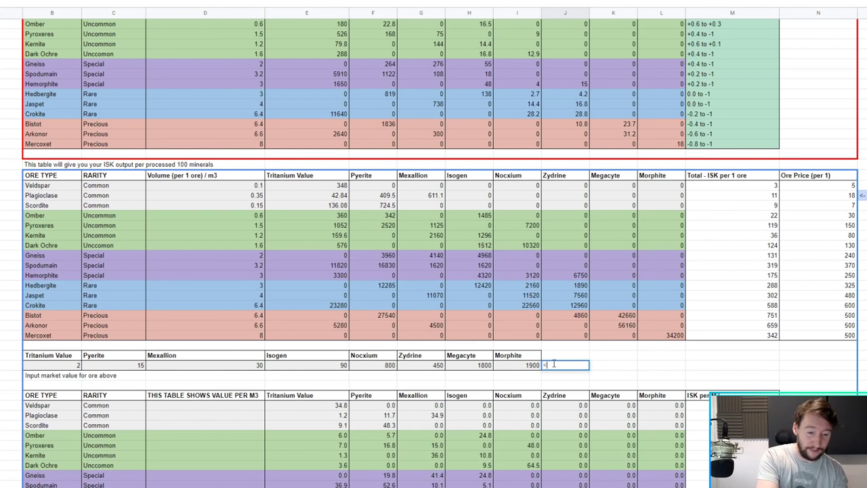
pyautogui.write('- INPUT MARK')
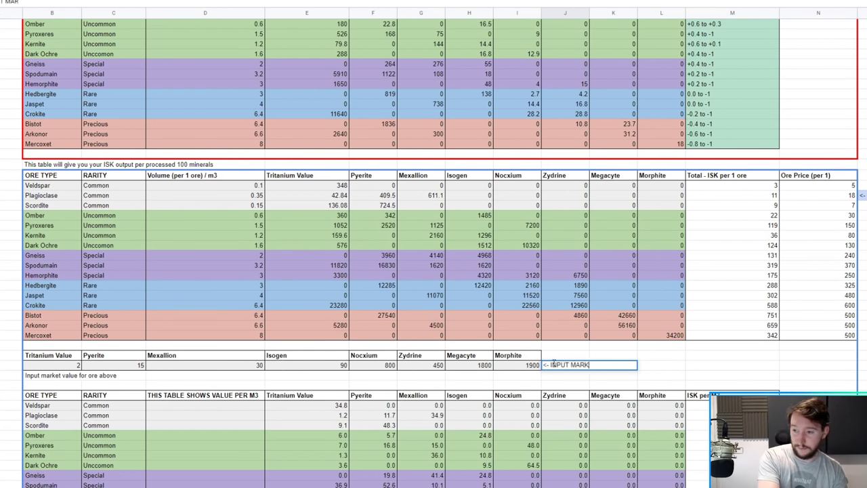
pyautogui.write('ET PE')
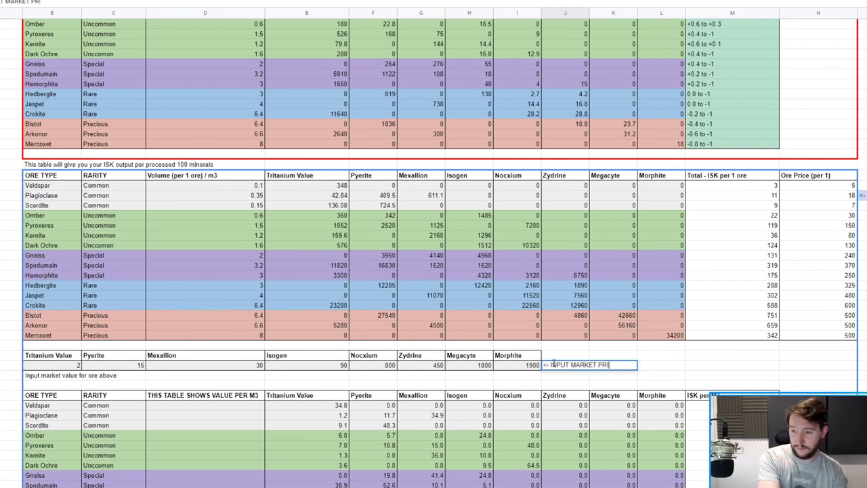
pyautogui.write('ICES HERE')
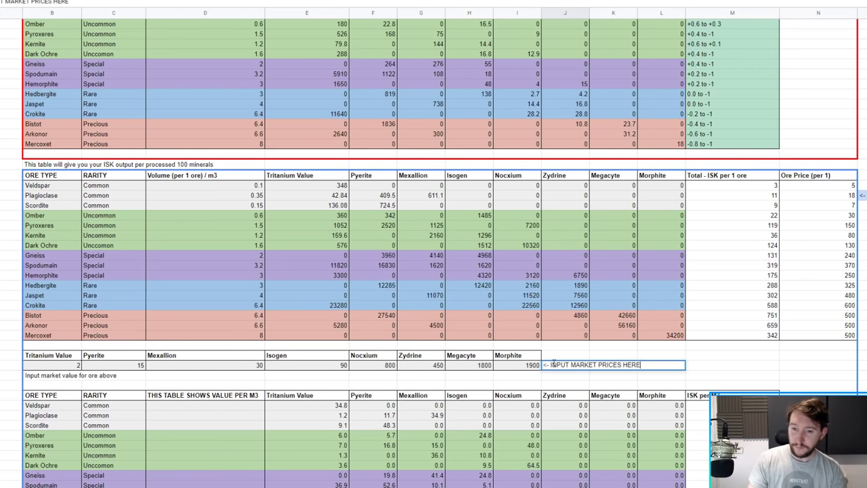
pyautogui.click(816, 334)
# Step: Examine the market price entered for each mineral, from Tritanium through to Morphite
pyautogui.scroll(1, 252, 116)
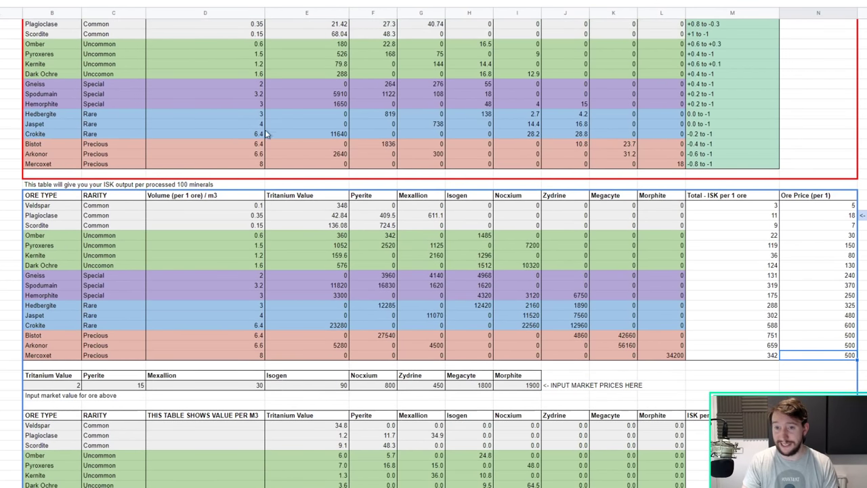
pyautogui.scroll(-2, 268, 135)
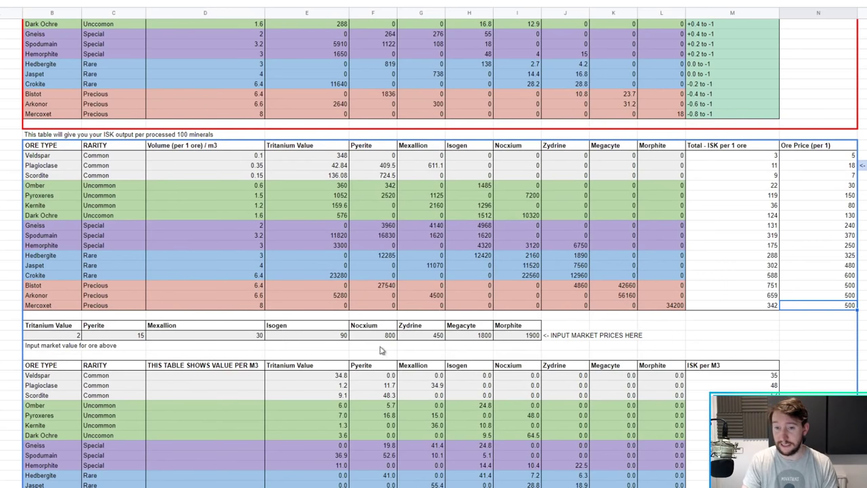
pyautogui.moveTo(53, 338); pyautogui.dragTo(526, 338)
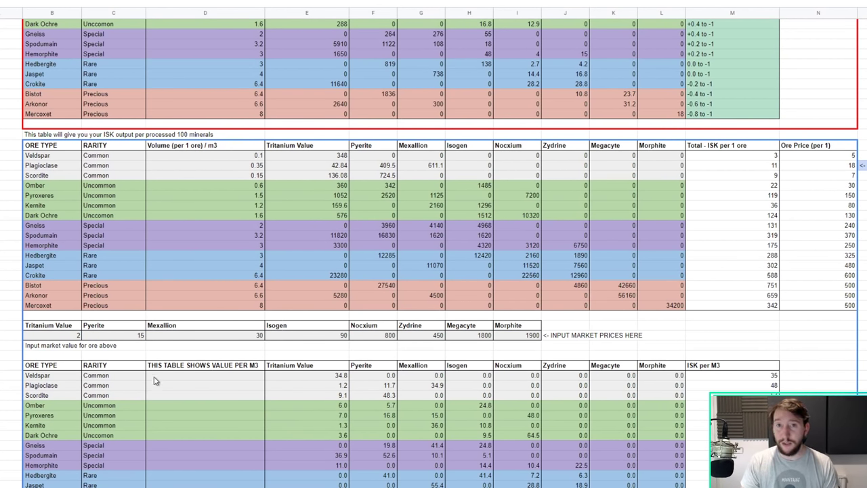
pyautogui.click(59, 339)
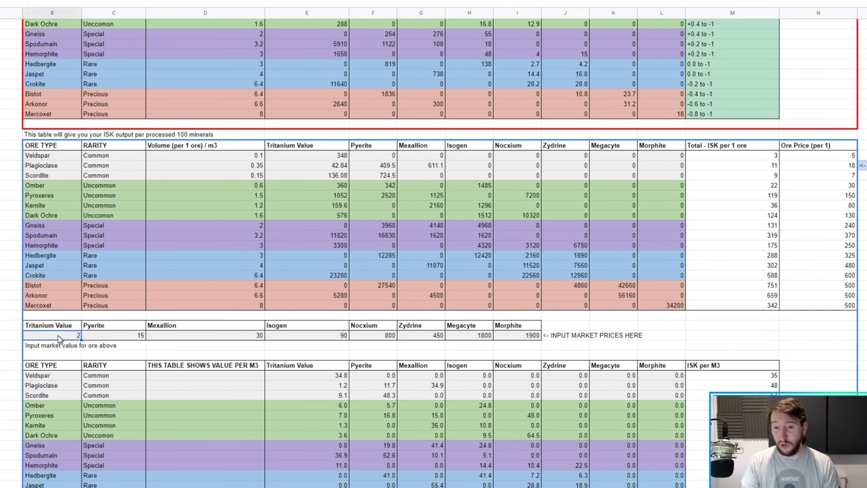
pyautogui.click(123, 340)
pyautogui.click(198, 340)
pyautogui.click(298, 346)
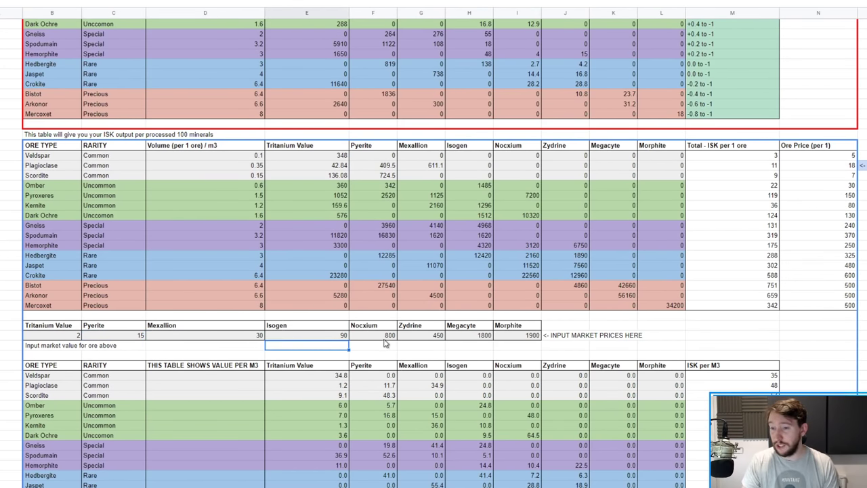
pyautogui.click(386, 343)
pyautogui.click(430, 337)
pyautogui.click(472, 337)
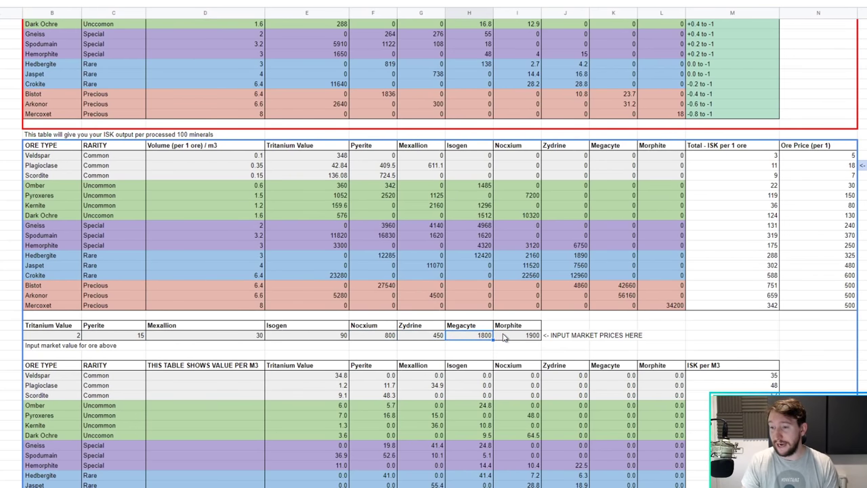
pyautogui.click(505, 338)
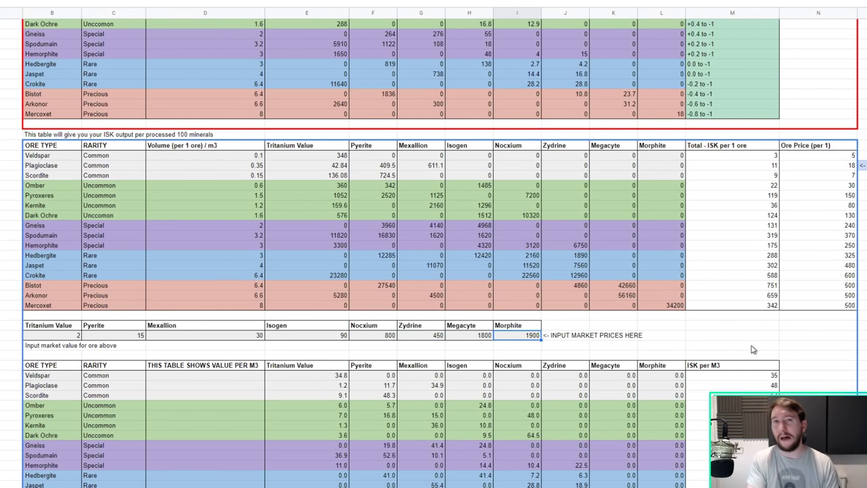
# Step: Review the mineral market price row and compare the total ISK per ore column with the ore price column
pyautogui.click(734, 338)
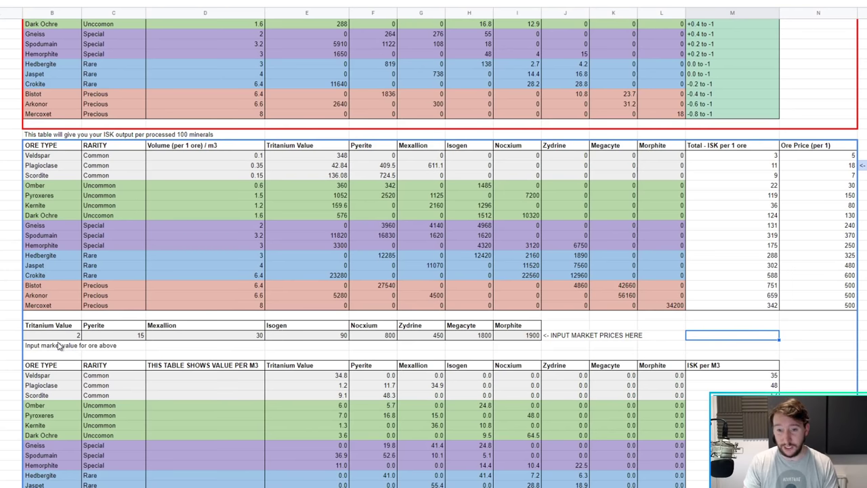
pyautogui.moveTo(64, 335); pyautogui.dragTo(508, 338)
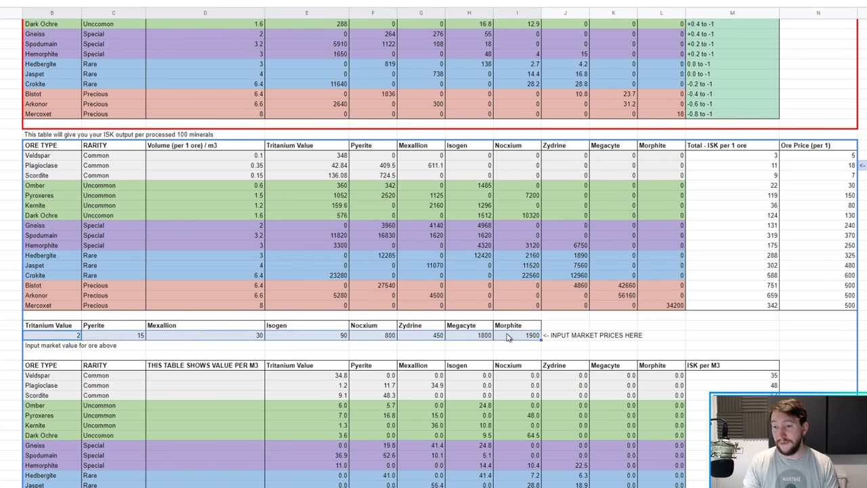
pyautogui.click(700, 338)
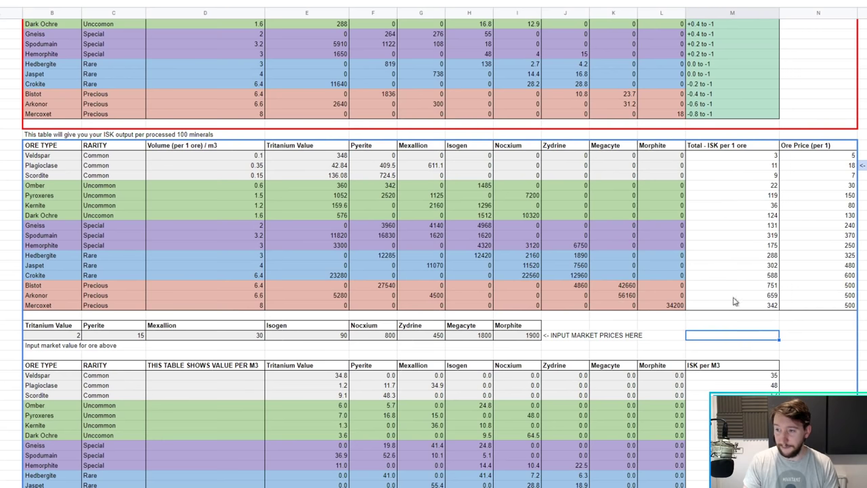
pyautogui.moveTo(746, 307); pyautogui.dragTo(741, 161)
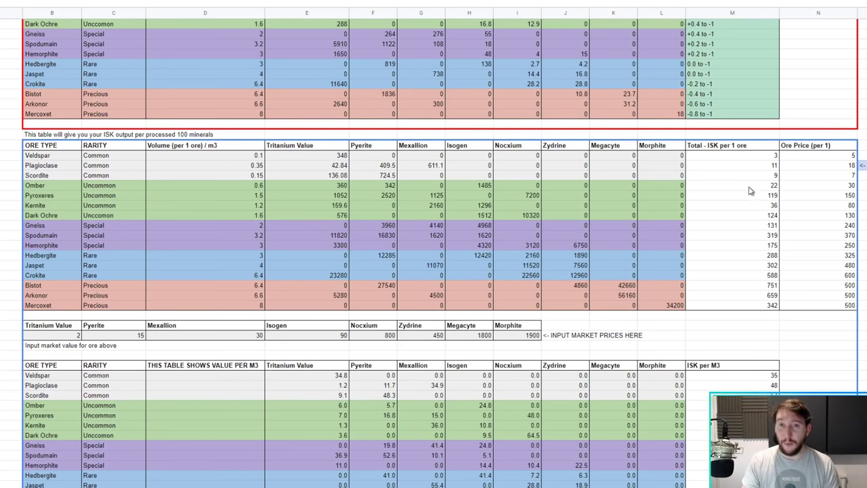
pyautogui.moveTo(728, 156); pyautogui.dragTo(809, 309)
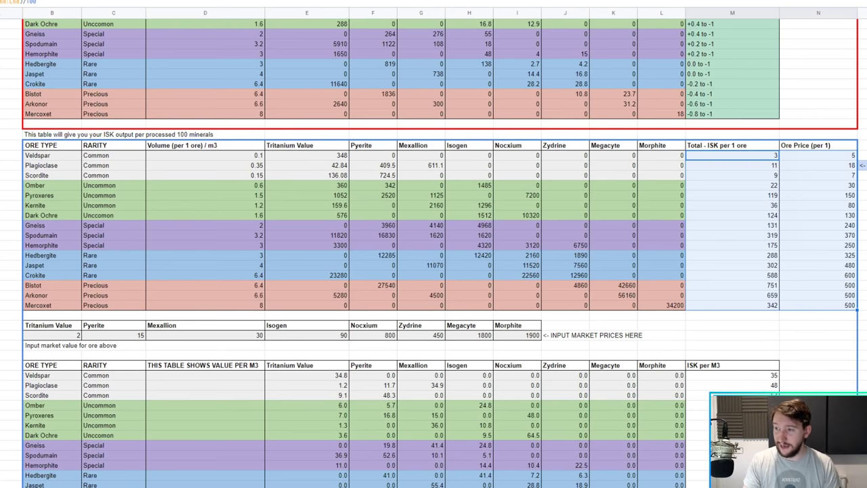
pyautogui.click(863, 265)
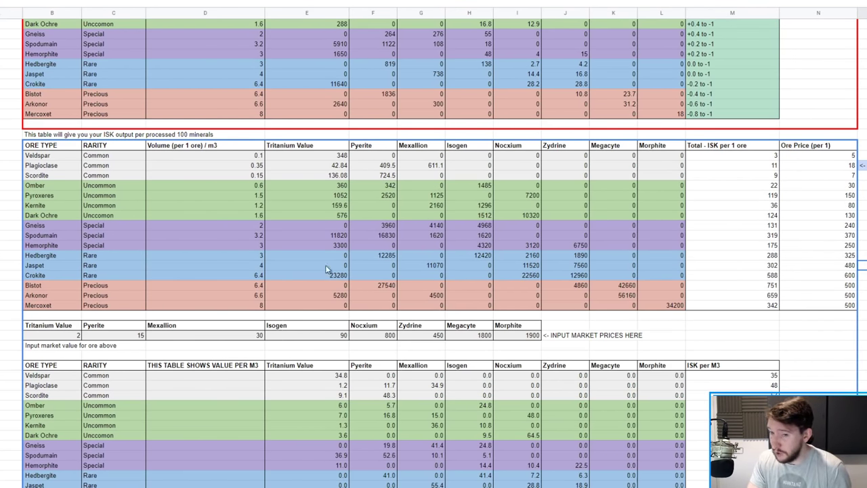
# Step: Compare the processed ISK total with the unprocessed ore price for Spodumain and Crokite, and check the ore price column
pyautogui.moveTo(56, 234); pyautogui.dragTo(757, 239)
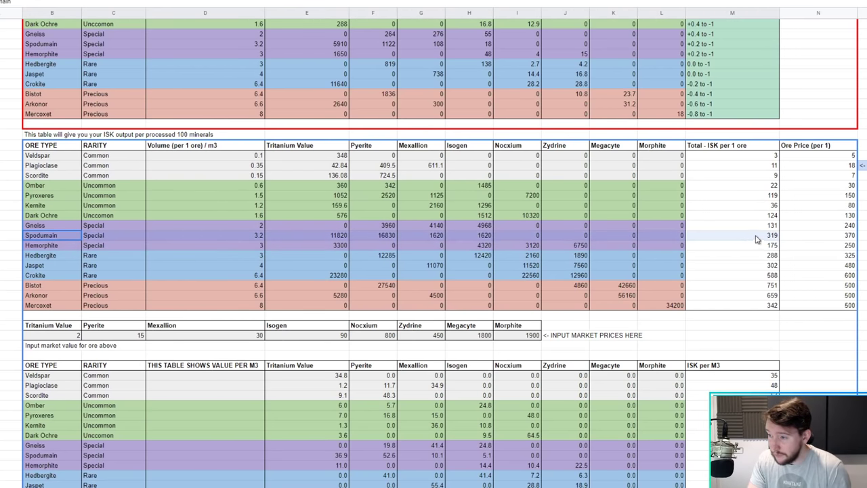
pyautogui.click(761, 237)
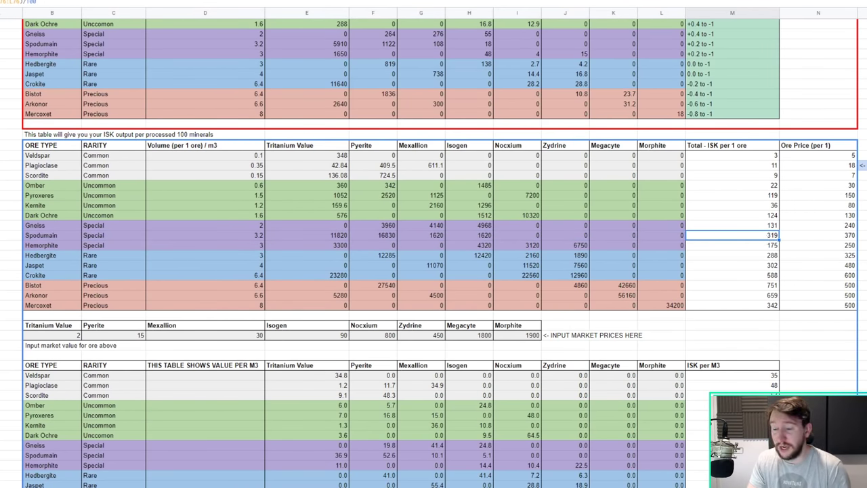
pyautogui.click(829, 240)
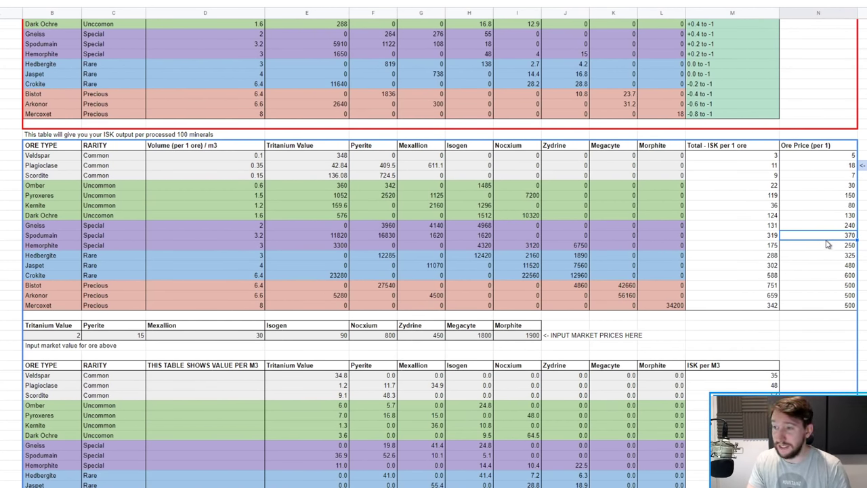
pyautogui.click(823, 278)
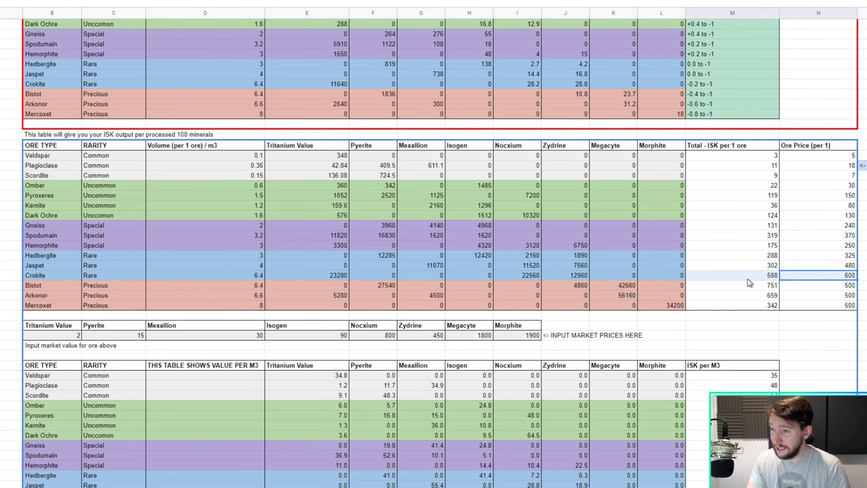
pyautogui.click(751, 200)
pyautogui.click(746, 228)
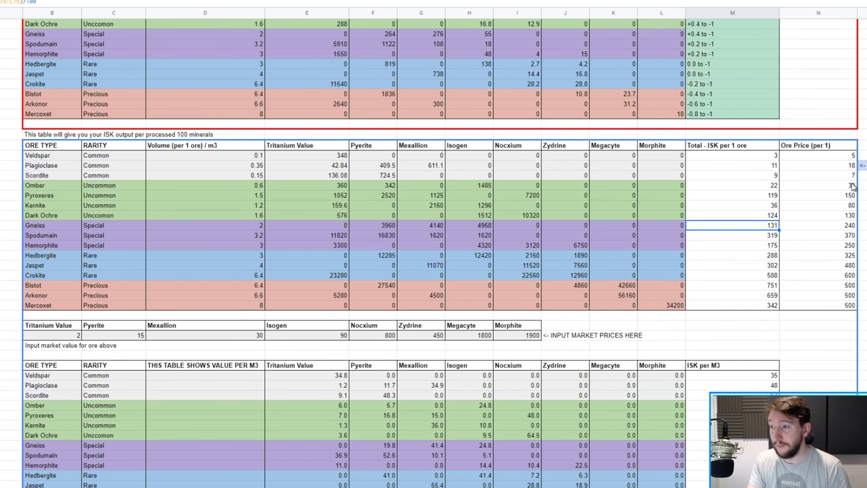
pyautogui.moveTo(838, 160); pyautogui.dragTo(837, 304)
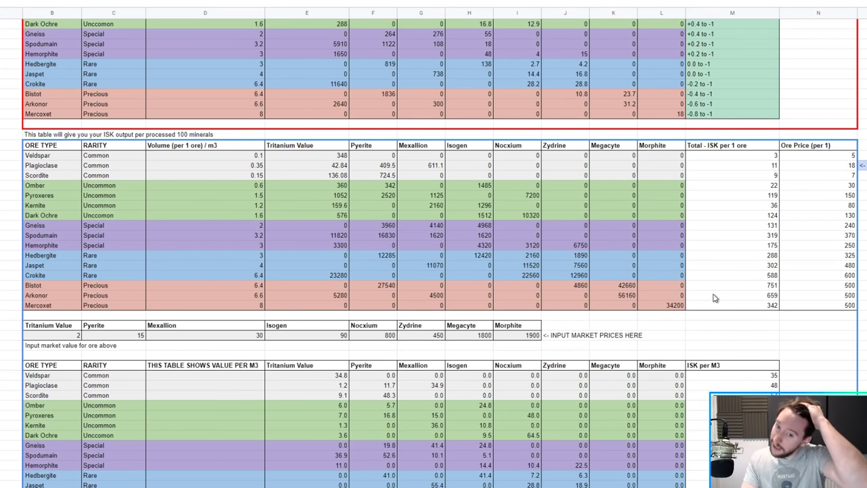
# Step: Examine the Megacyte values of Bistot and Arkonor in the ISK output table
pyautogui.click(65, 288)
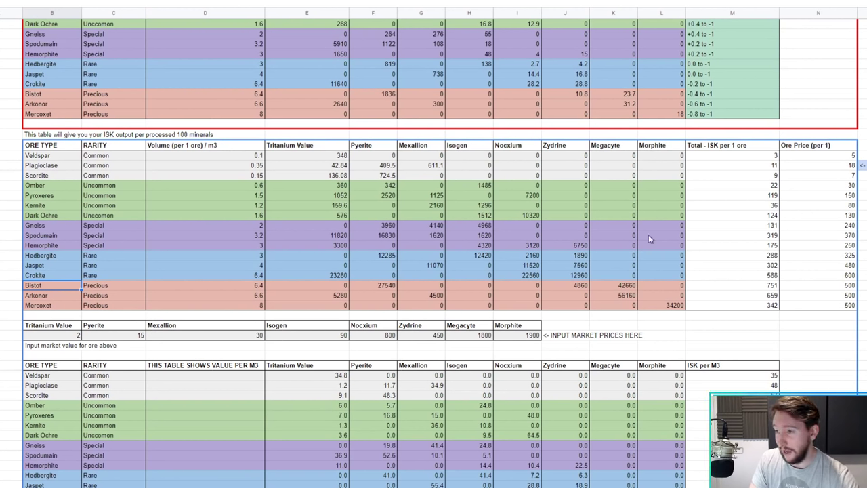
pyautogui.click(618, 296)
pyautogui.click(607, 289)
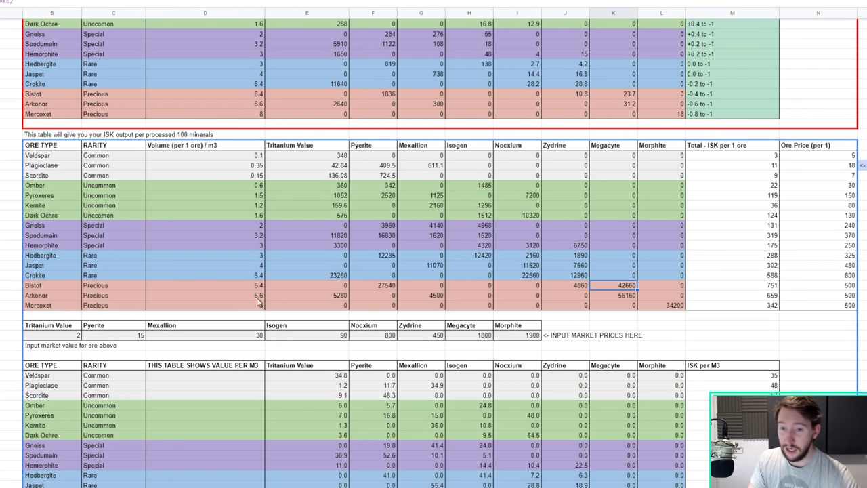
# Step: Compare the Pyroxeres row's total ISK per ore with its ore price
pyautogui.moveTo(753, 195); pyautogui.dragTo(40, 197)
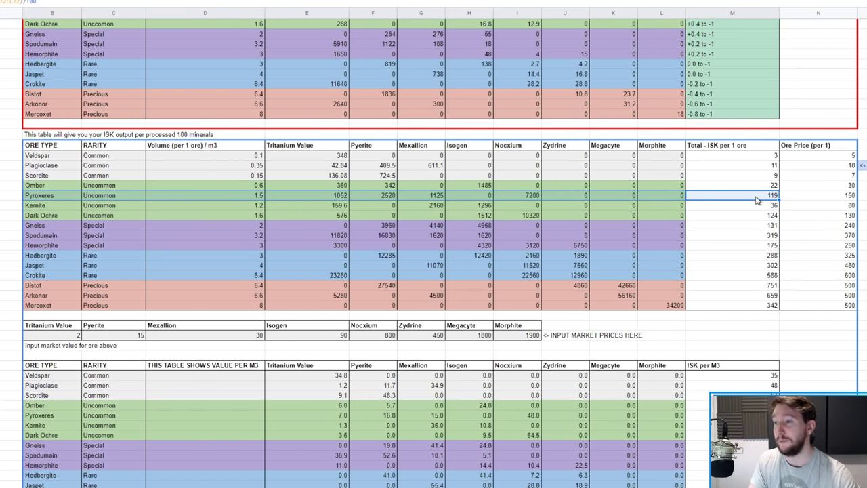
pyautogui.click(759, 197)
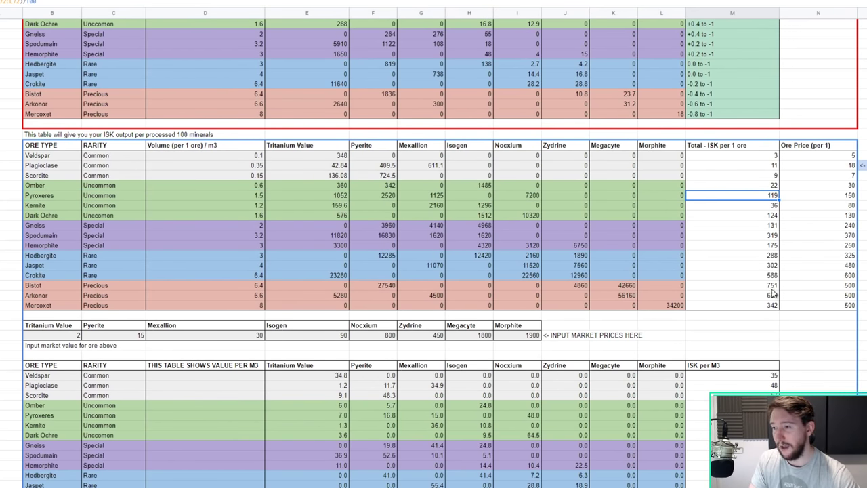
pyautogui.click(832, 198)
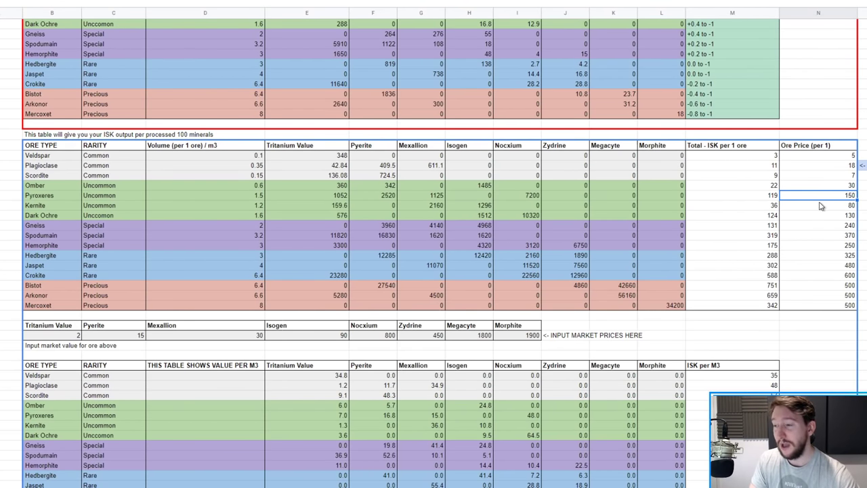
# Step: Set the Uncommon actual processing value to 42 and check the Pyroxeres total ISK per ore
pyautogui.scroll(5, 820, 206)
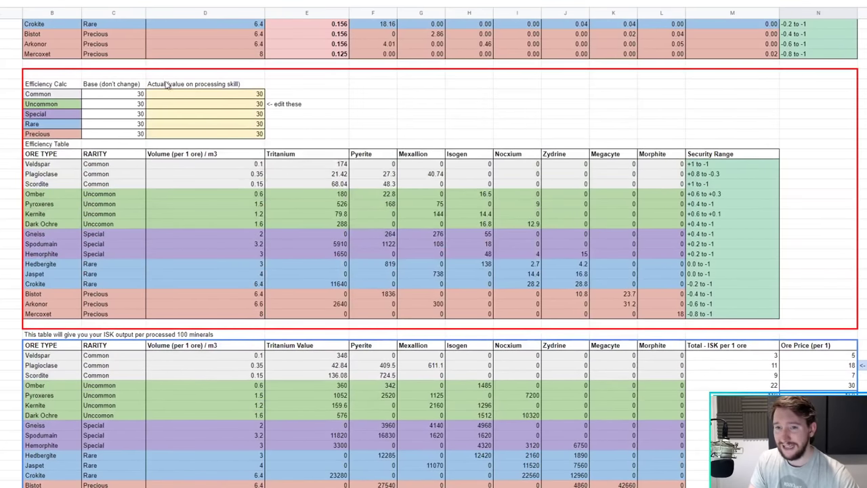
pyautogui.click(212, 107)
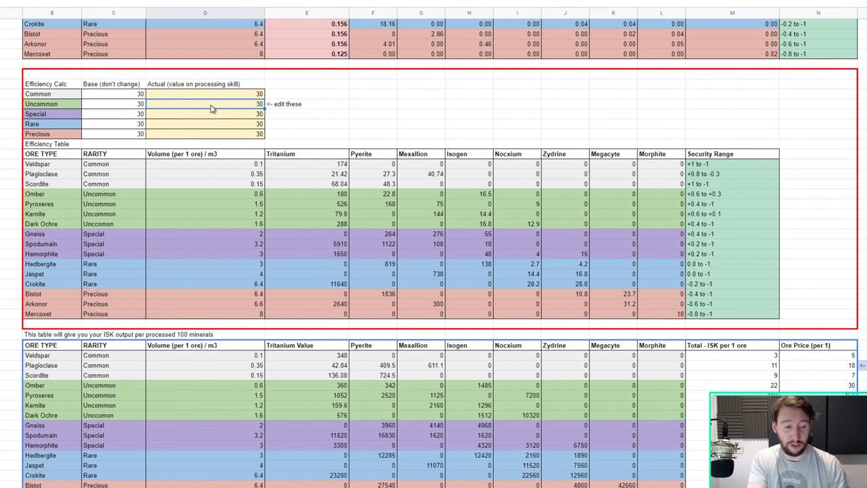
pyautogui.write('42')
pyautogui.press('Return')
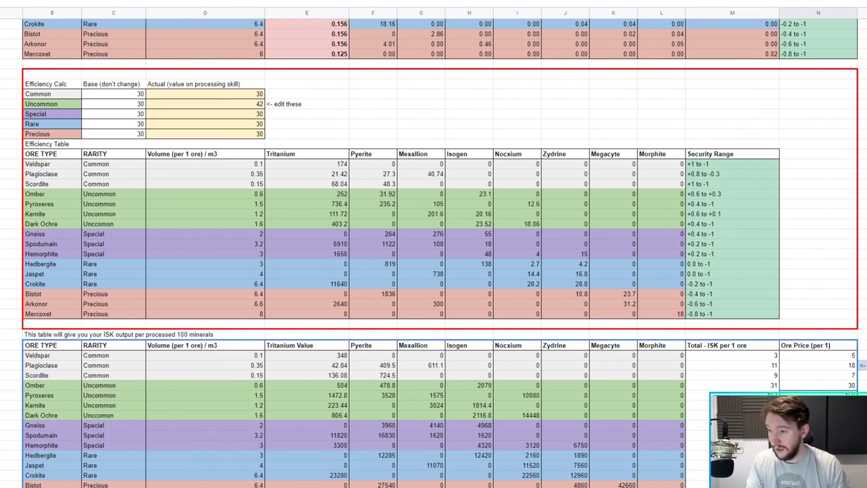
pyautogui.click(731, 395)
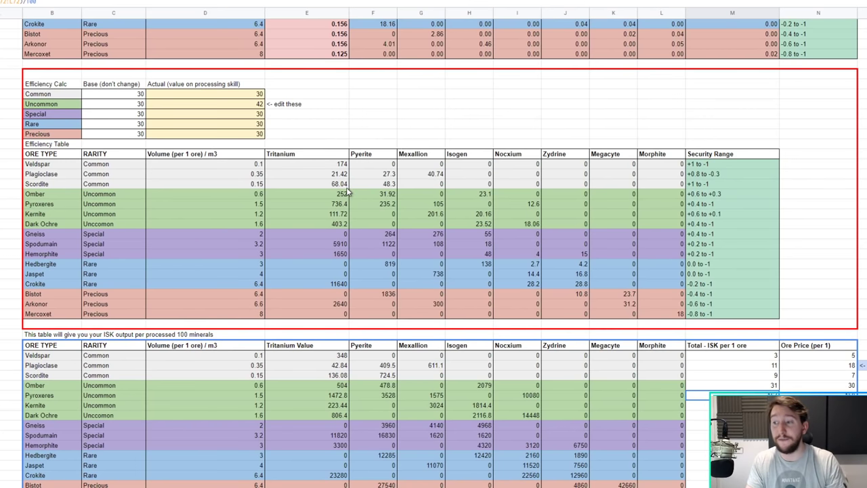
# Step: Set the Uncommon actual processing value back to 30 and recheck the Pyroxeres total ISK per ore
pyautogui.click(256, 105)
pyautogui.write('30')
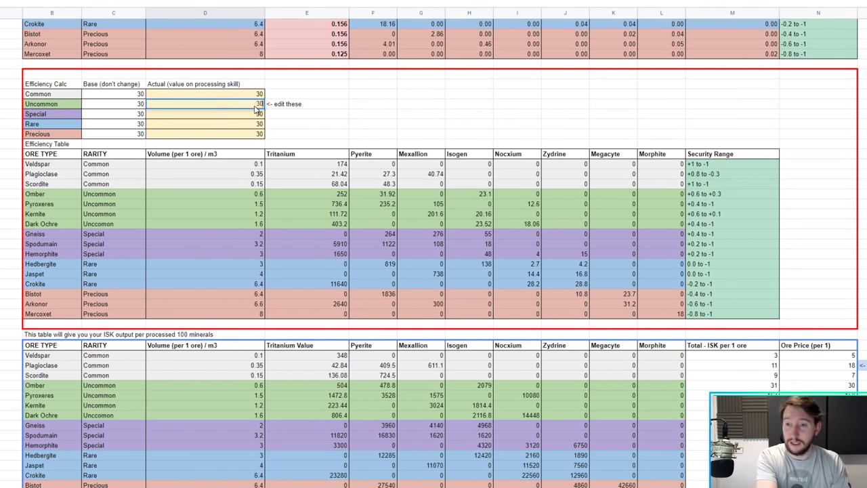
pyautogui.press('Return')
pyautogui.scroll(-2, 434, 244)
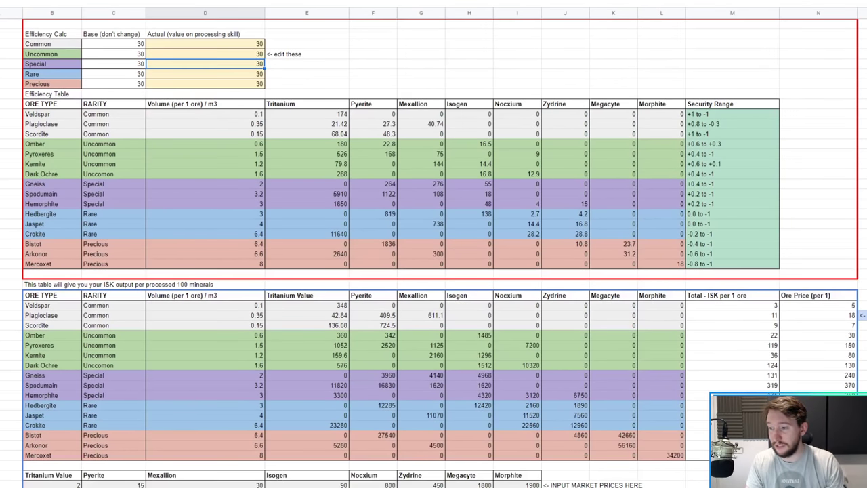
pyautogui.click(731, 347)
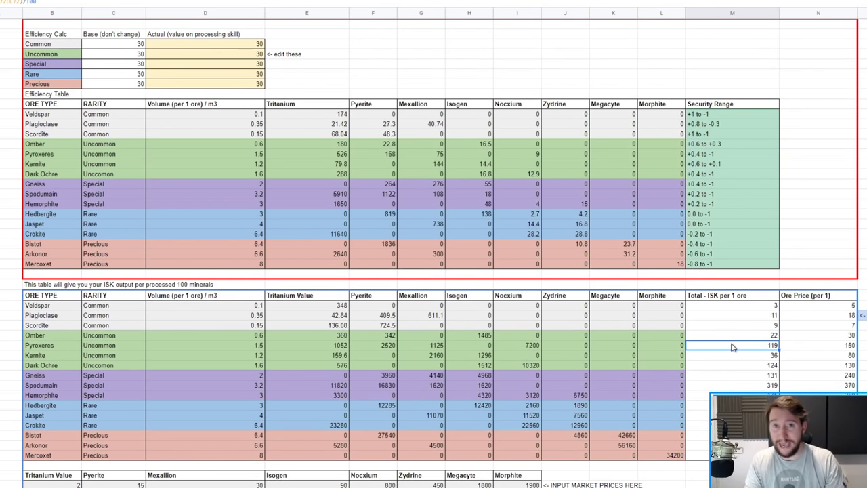
# Step: Review the mineral market prices and the ore price column, comparing the Pyroxeres ore price with its processed total
pyautogui.scroll(-1, 731, 347)
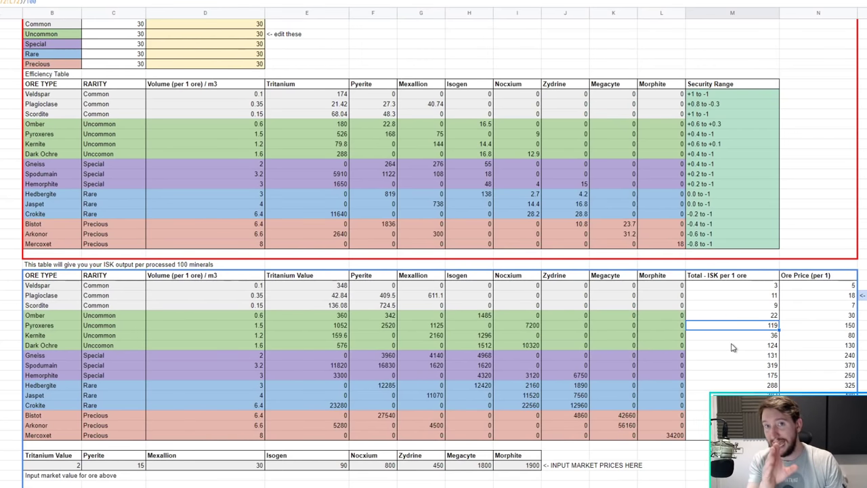
pyautogui.moveTo(65, 466); pyautogui.dragTo(527, 467)
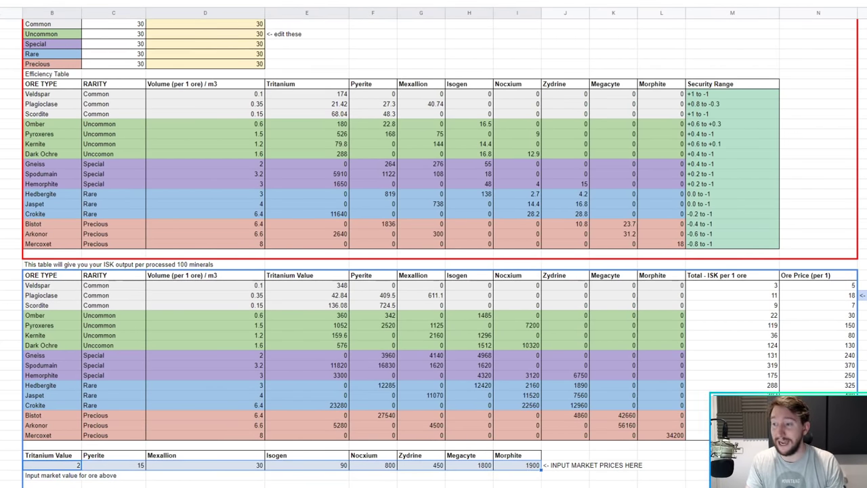
pyautogui.moveTo(818, 285); pyautogui.dragTo(818, 386)
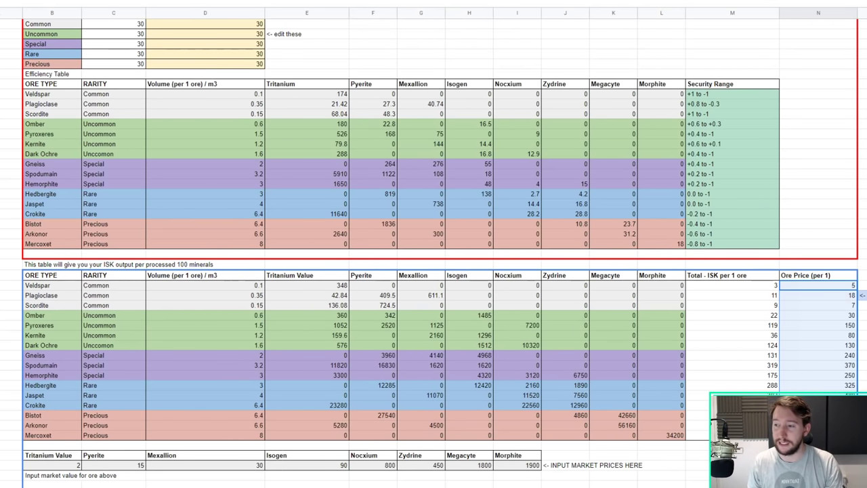
pyautogui.click(833, 353)
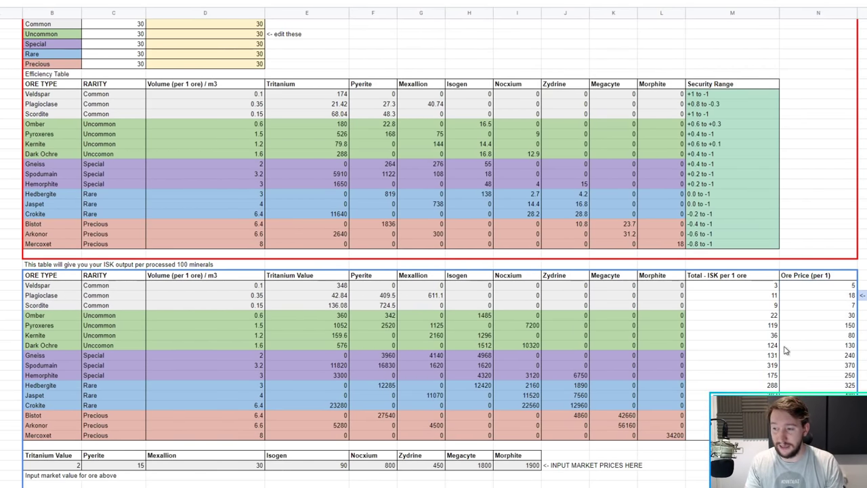
pyautogui.moveTo(785, 350); pyautogui.dragTo(773, 351)
pyautogui.moveTo(813, 326); pyautogui.dragTo(772, 327)
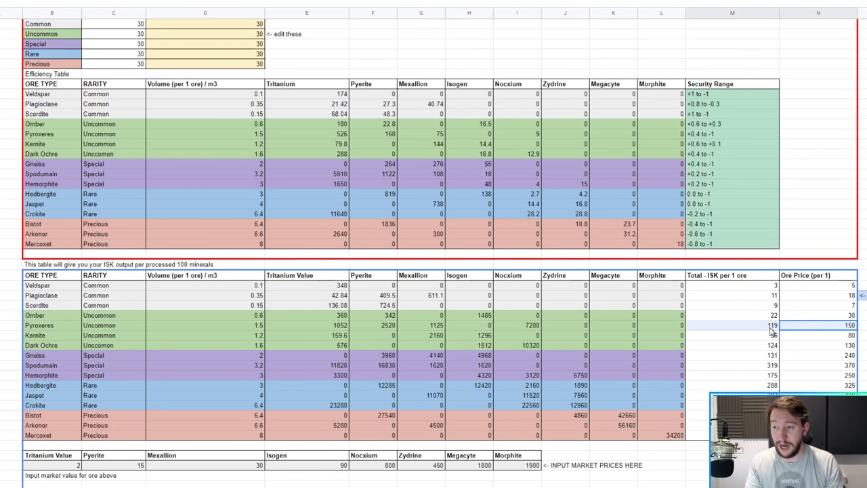
# Step: Examine the value per m3 table alongside the market price row and the ISK output table
pyautogui.scroll(-5, 772, 327)
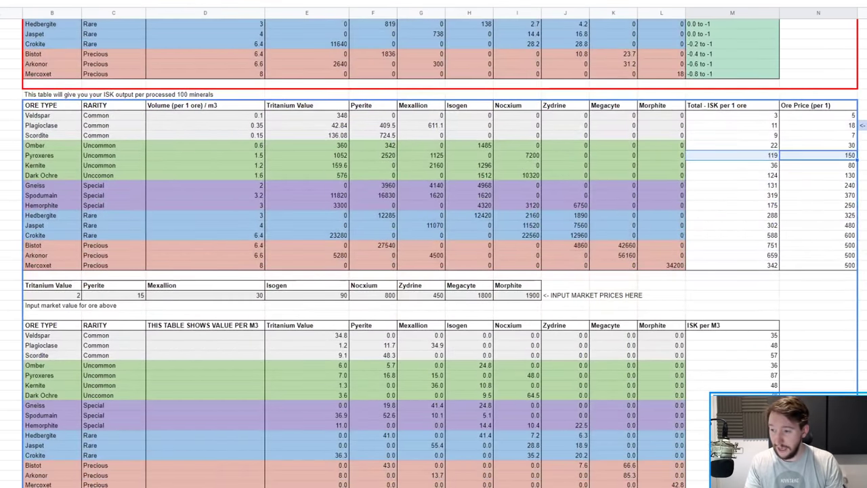
pyautogui.click(234, 354)
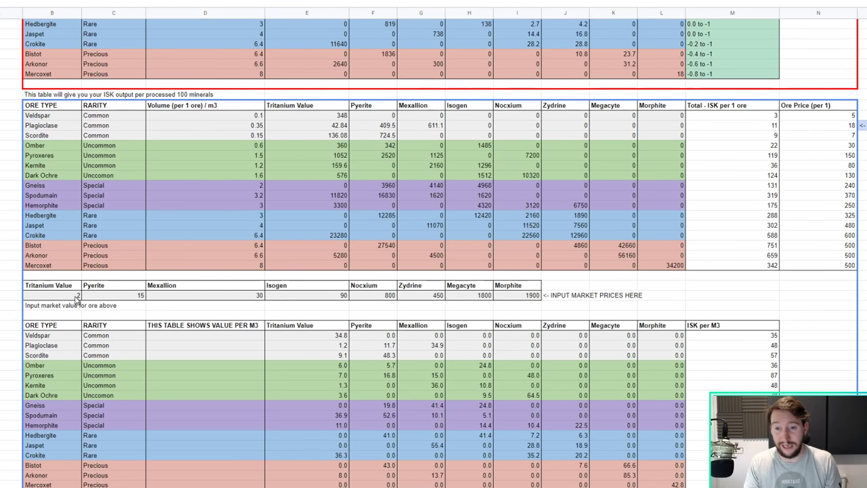
pyautogui.scroll(10, 196, 291)
pyautogui.scroll(-3, 440, 369)
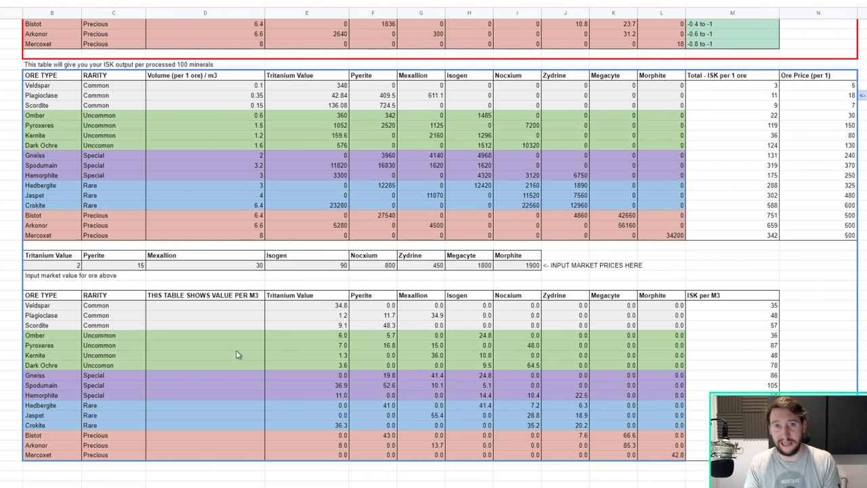
pyautogui.scroll(2, 608, 369)
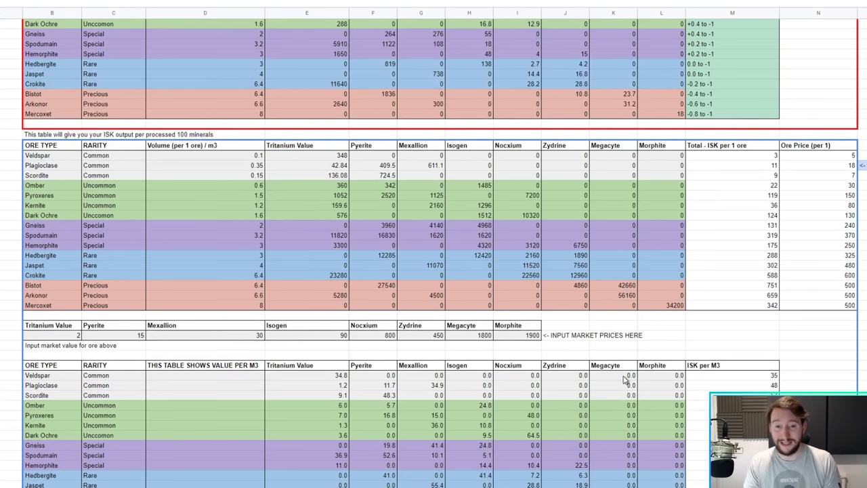